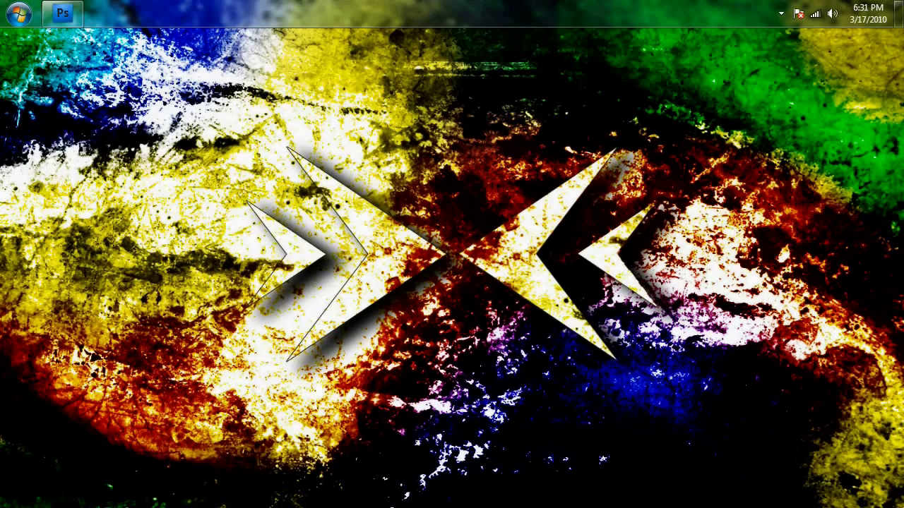
# Step: Switch to Photoshop and view the Long-Road.jpg and Photo0518.jpg source images
pyautogui.click(63, 16)
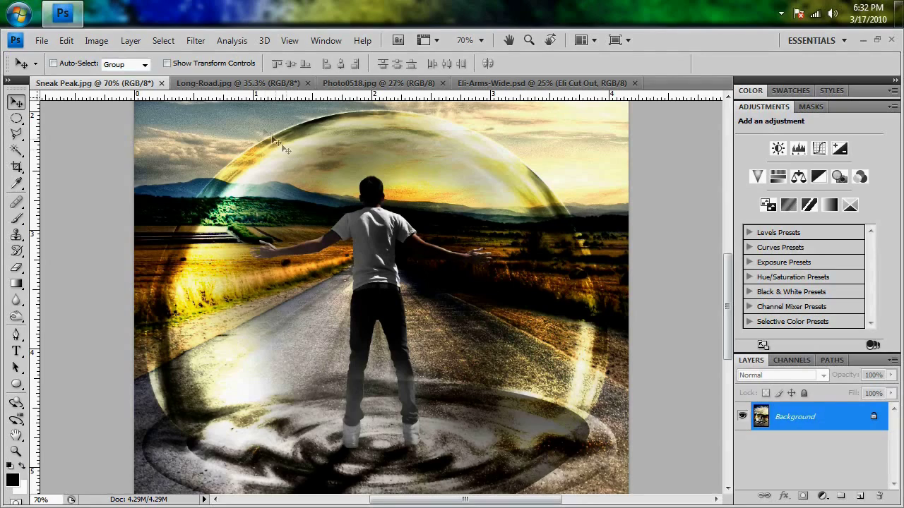
pyautogui.click(247, 83)
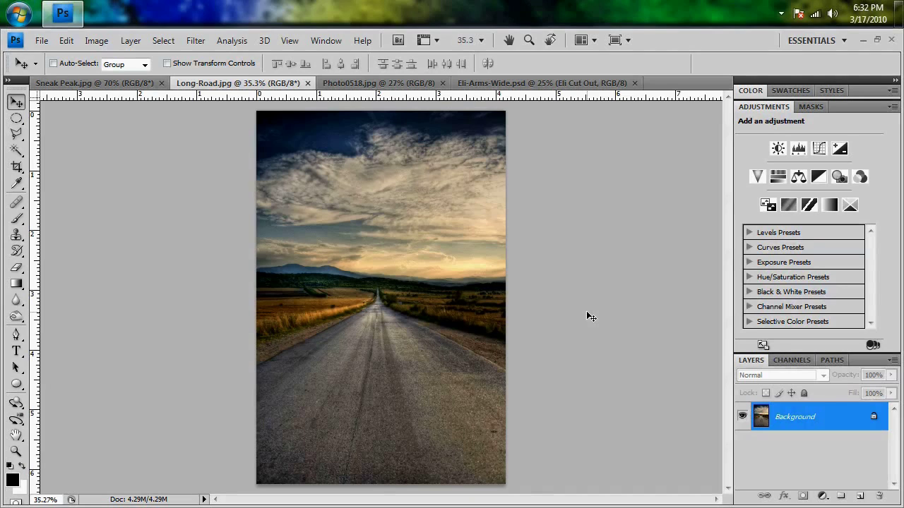
pyautogui.click(361, 83)
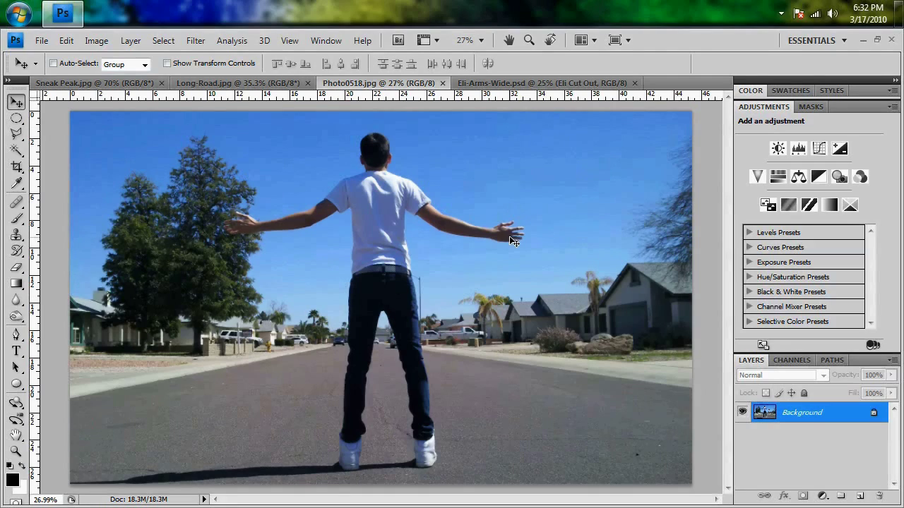
# Step: Examine the edges of the man in Photo0518.jpg at close zoom with the Pen tool ready, and return to the full view
pyautogui.hotkey('ctrl', '1')
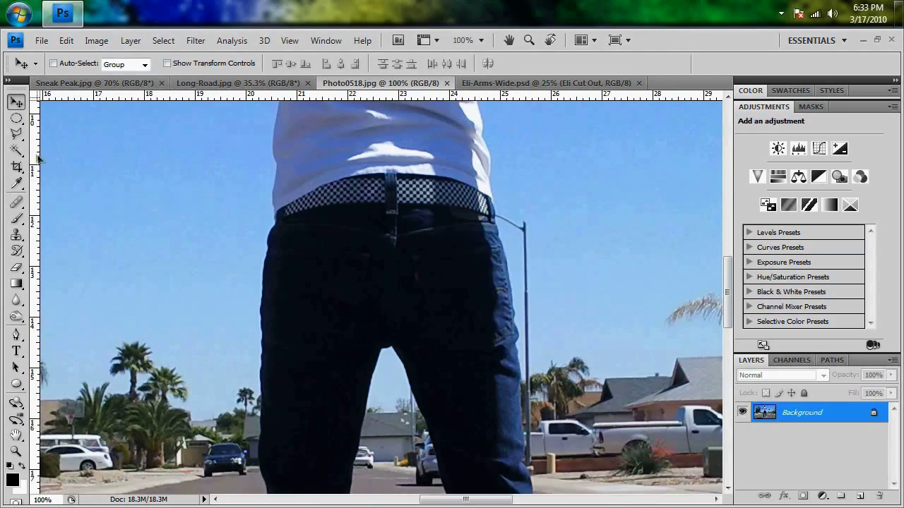
pyautogui.moveTo(17, 134); pyautogui.dragTo(76, 149)
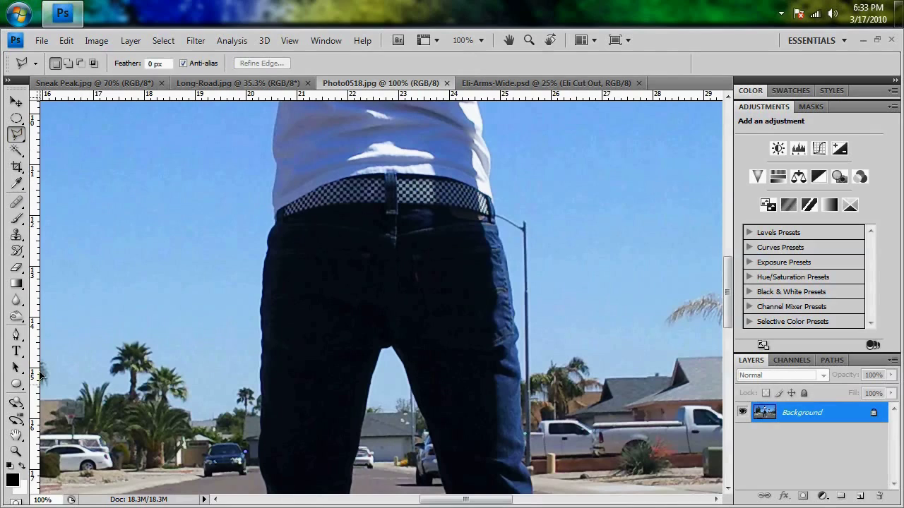
pyautogui.moveTo(16, 334); pyautogui.dragTo(44, 337)
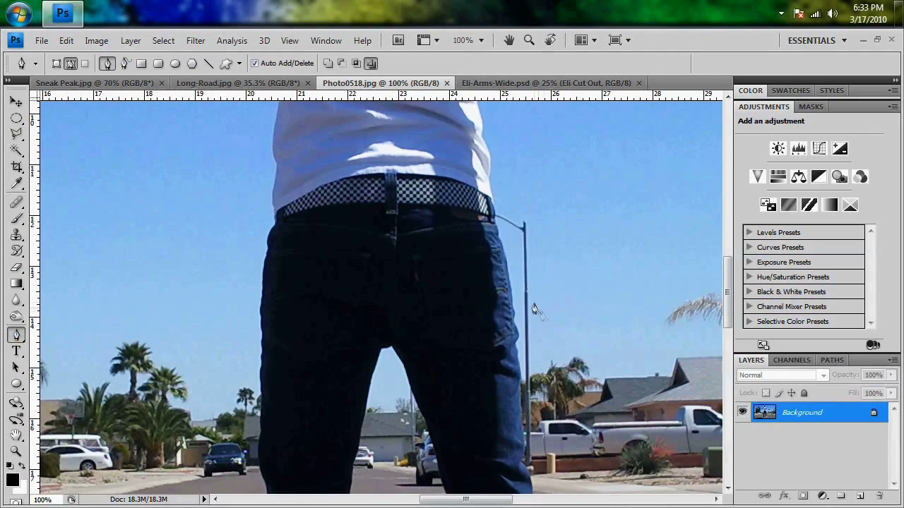
pyautogui.scroll(2, 523, 297)
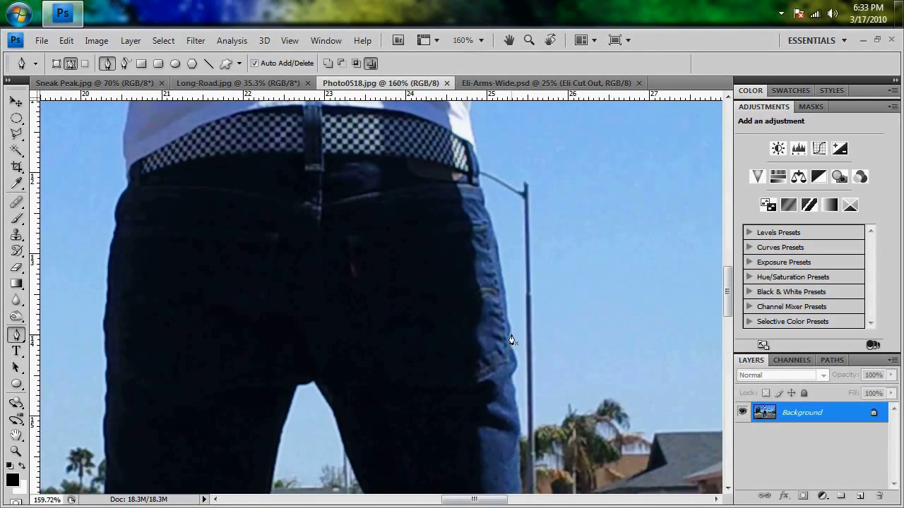
pyautogui.moveTo(490, 169); pyautogui.dragTo(536, 434)
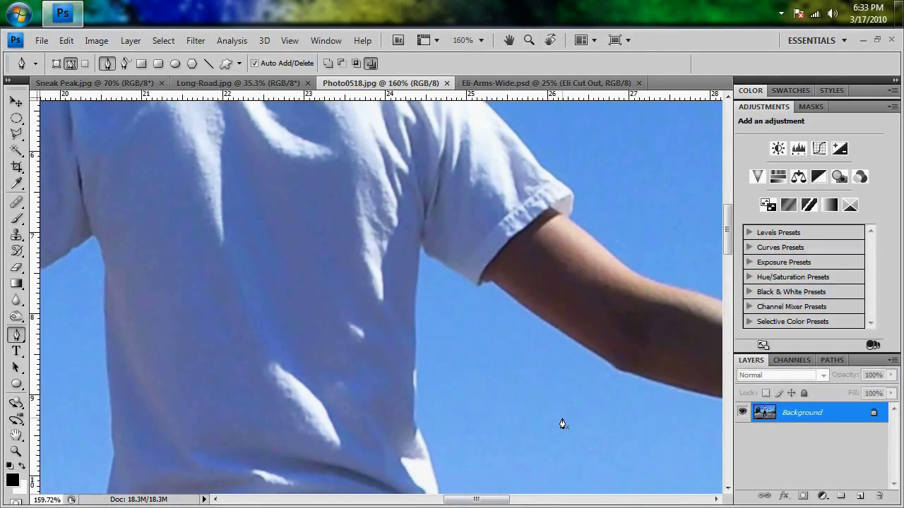
pyautogui.hotkey('ctrl', '-')
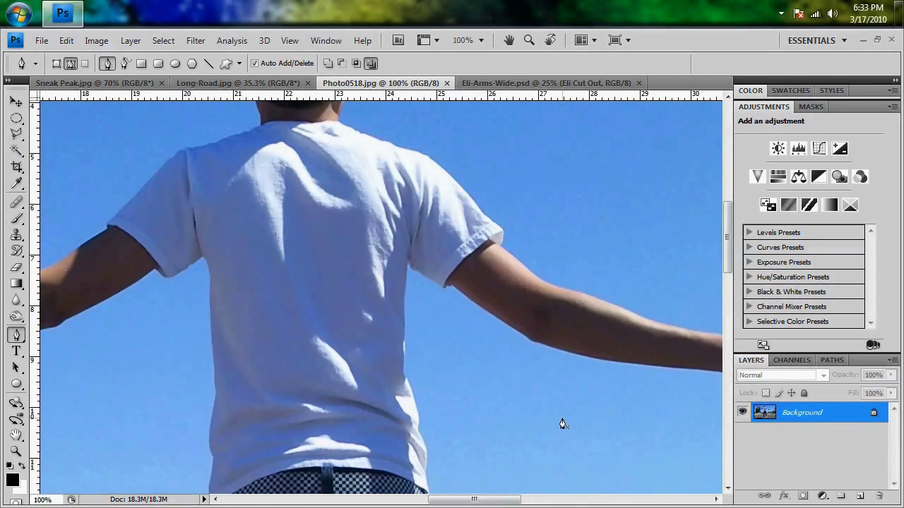
pyautogui.hotkey('ctrl', '0')
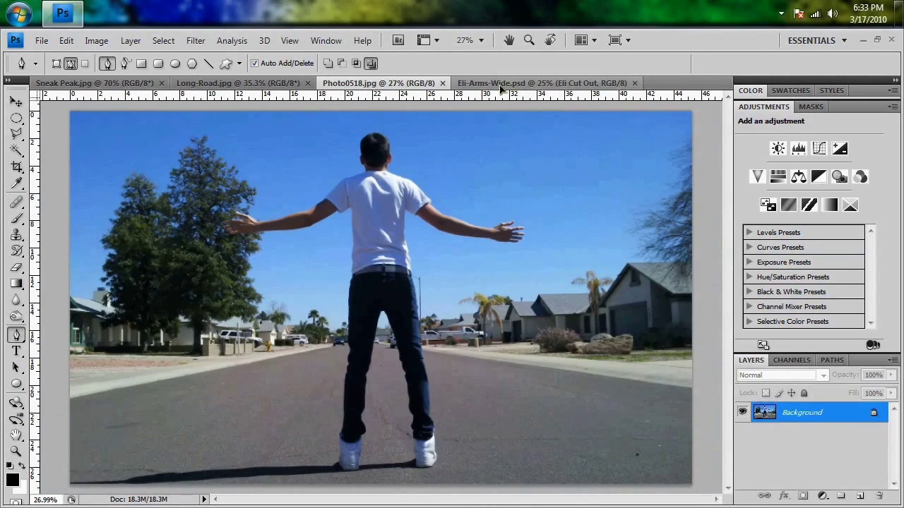
# Step: Show the Holy Eff layer in the Arms-Wide PSD document to examine the path around the man, and hide it again
pyautogui.click(499, 83)
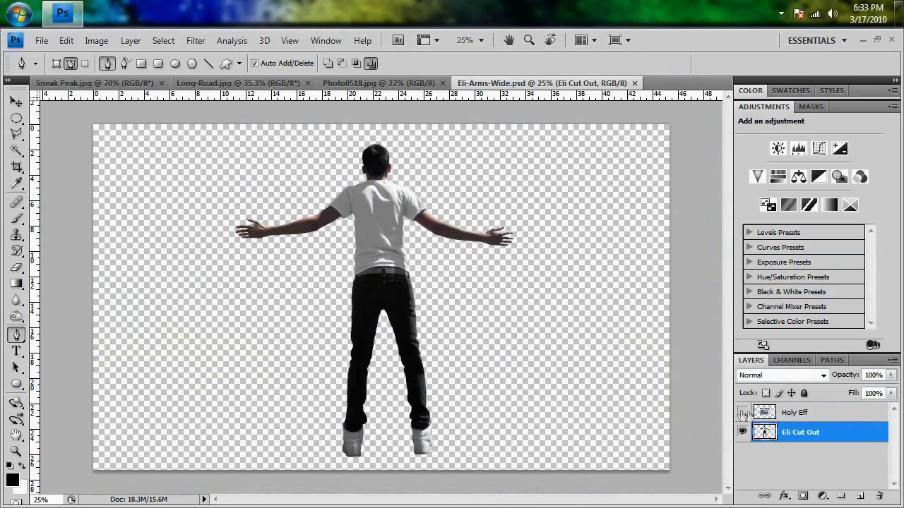
pyautogui.click(811, 417)
pyautogui.click(742, 413)
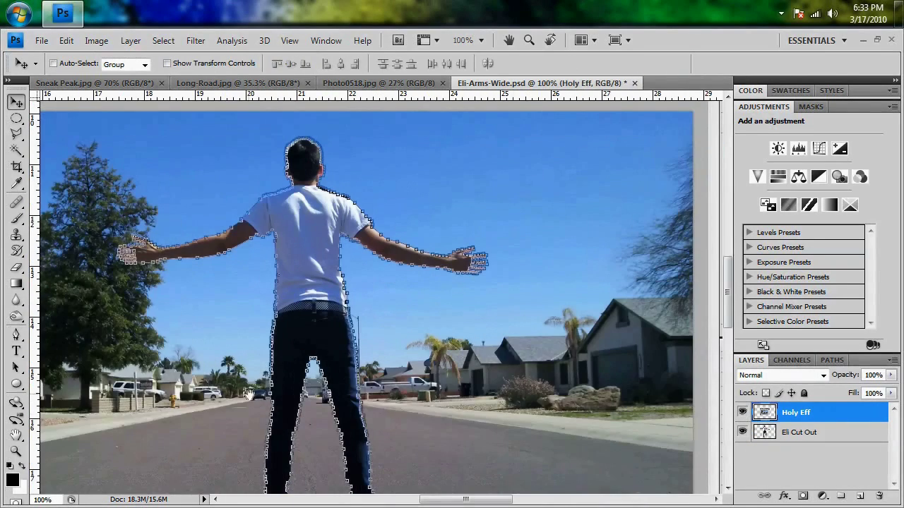
pyautogui.moveTo(248, 396); pyautogui.dragTo(356, 367)
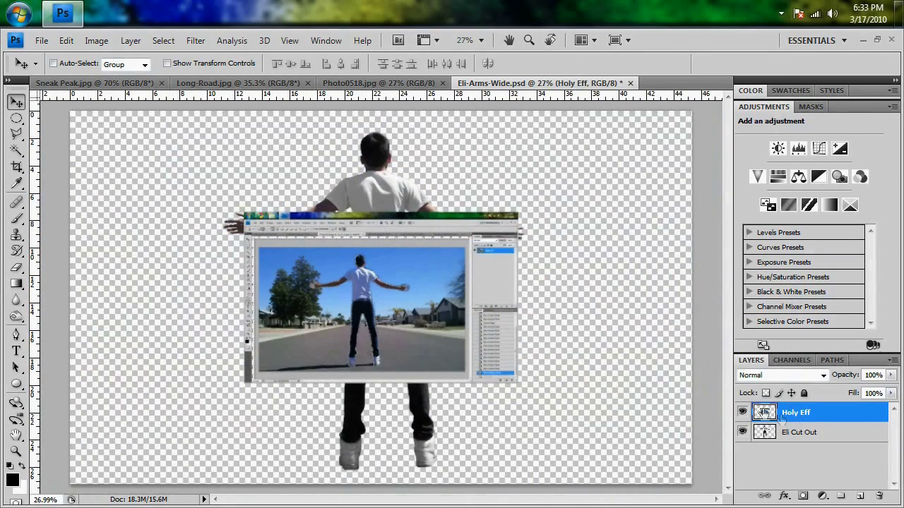
pyautogui.click(742, 413)
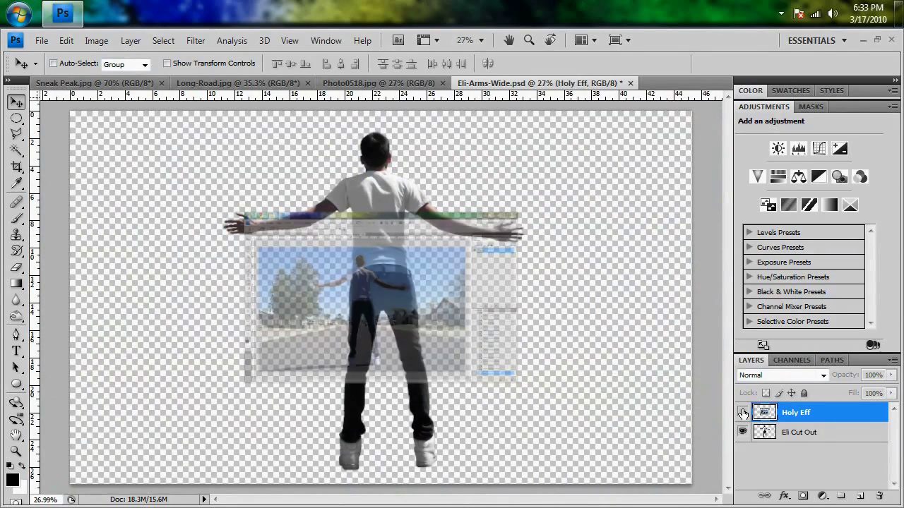
# Step: Copy the cut-out man layer into Long-Road.jpg, accept the color profile conversion, and center him over the road
pyautogui.click(804, 434)
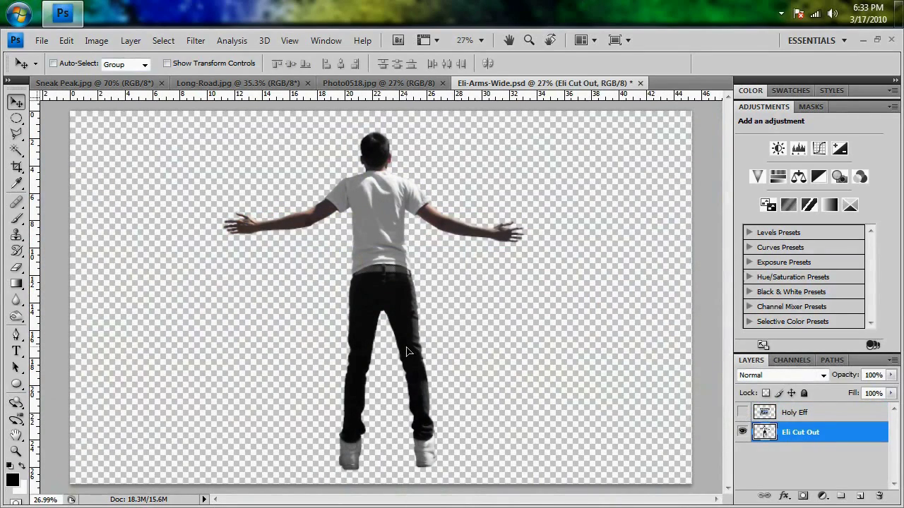
pyautogui.moveTo(408, 297); pyautogui.dragTo(383, 342)
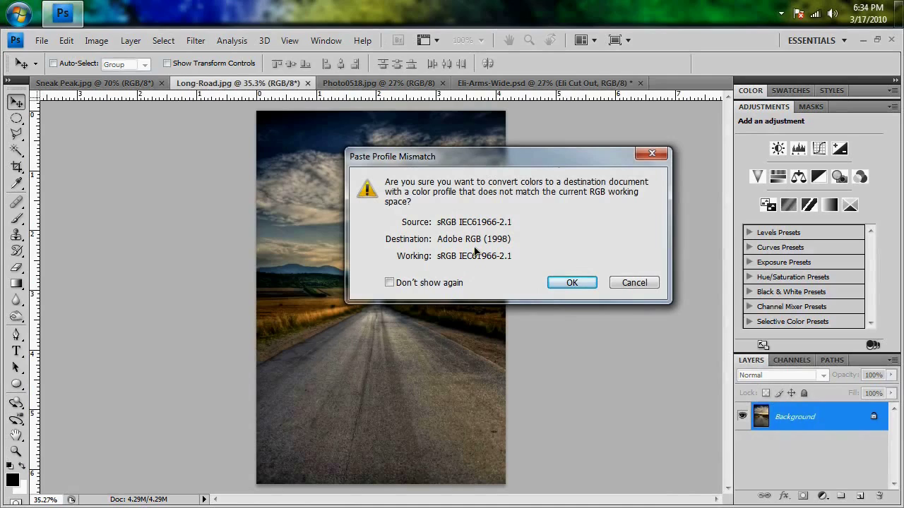
pyautogui.click(571, 283)
pyautogui.moveTo(357, 361); pyautogui.dragTo(382, 303)
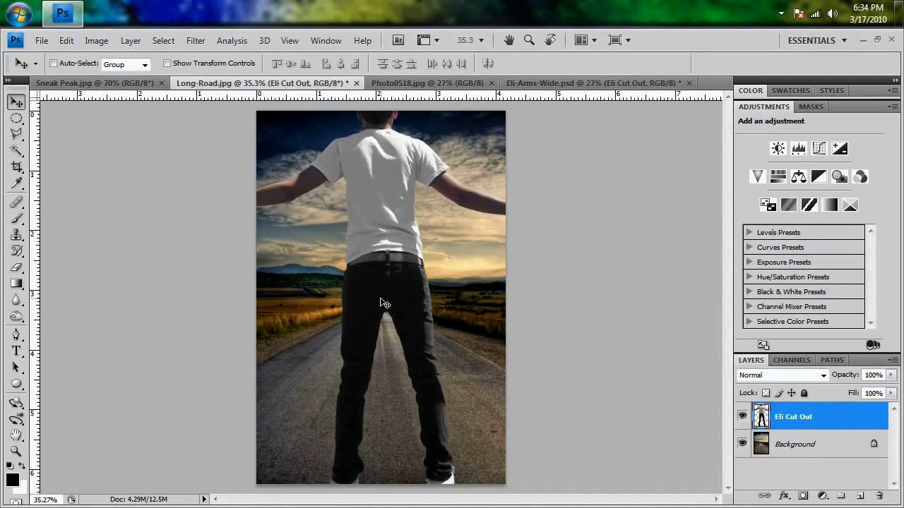
# Step: Scale the cut-out man proportionally to 31% with width and height linked
pyautogui.hotkey('ctrl', 't')
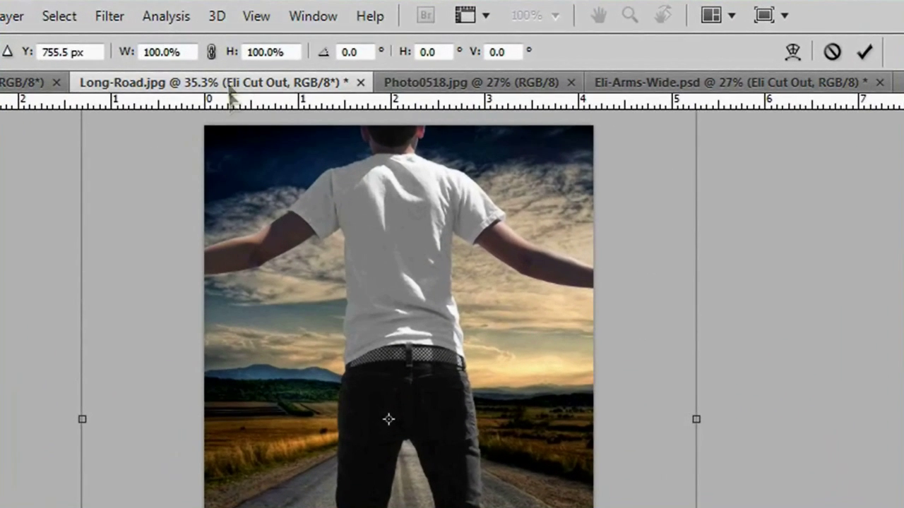
pyautogui.click(212, 51)
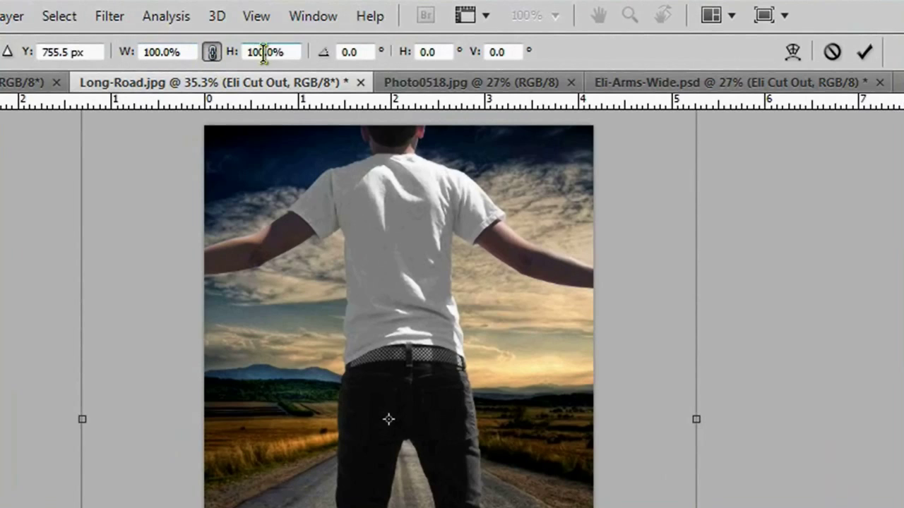
pyautogui.click(150, 51)
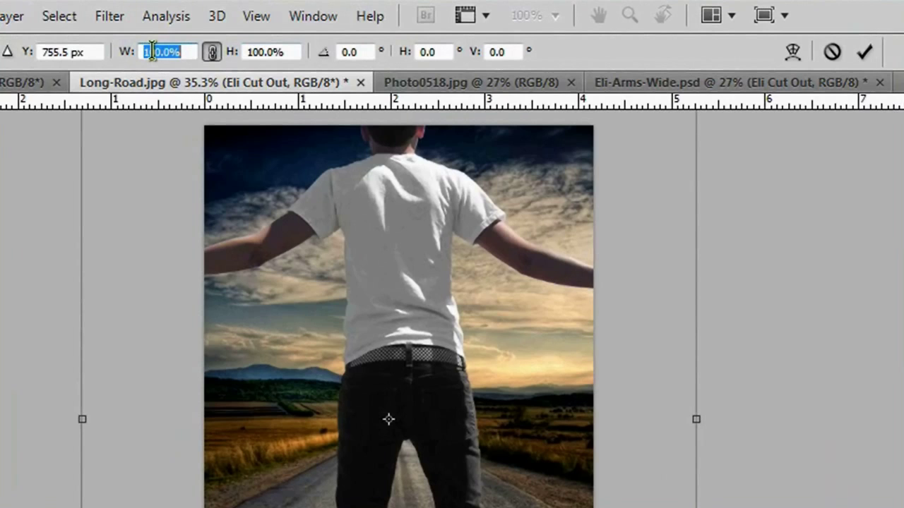
pyautogui.write('31')
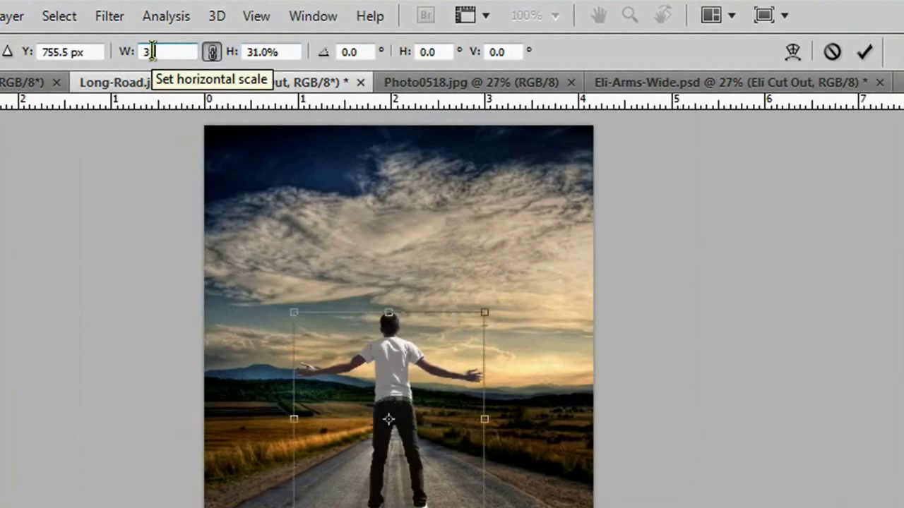
pyautogui.click(864, 51)
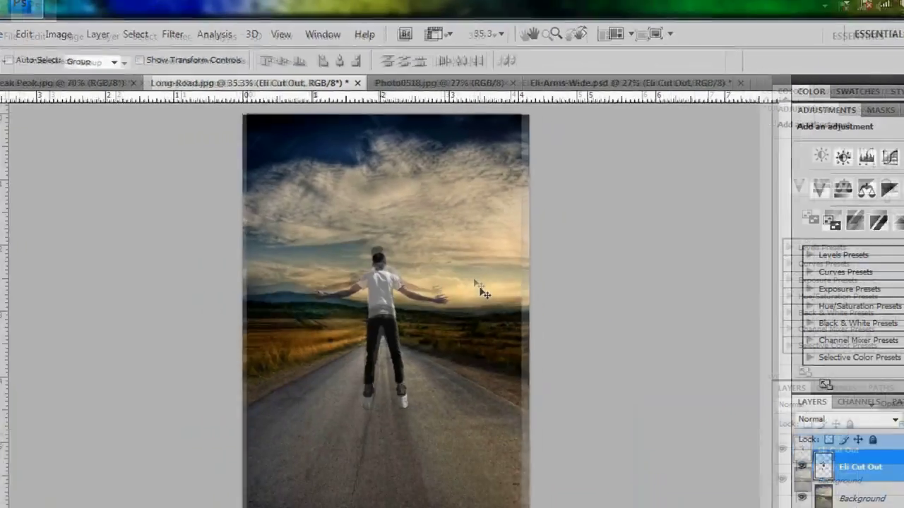
# Step: Move the cut-out man lower on the road so his head sits near the horizon
pyautogui.hotkey('ctrl', '1')
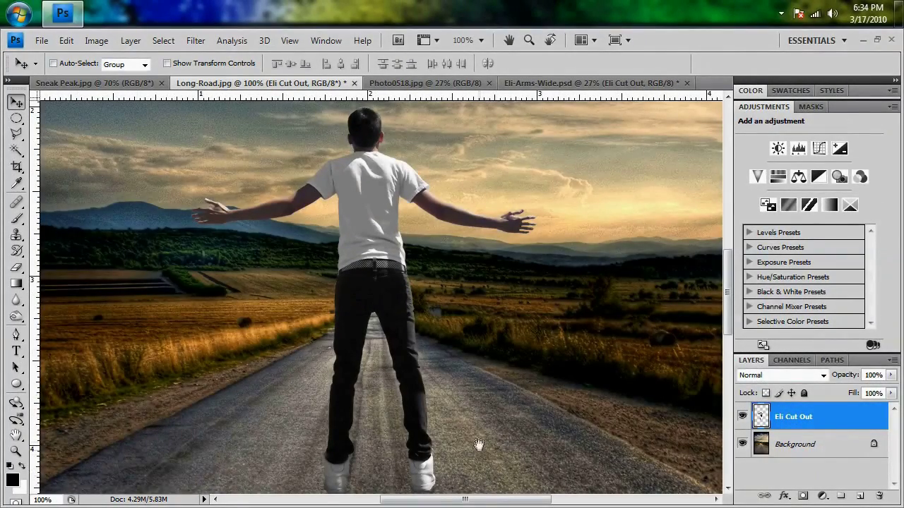
pyautogui.moveTo(480, 480); pyautogui.dragTo(491, 337)
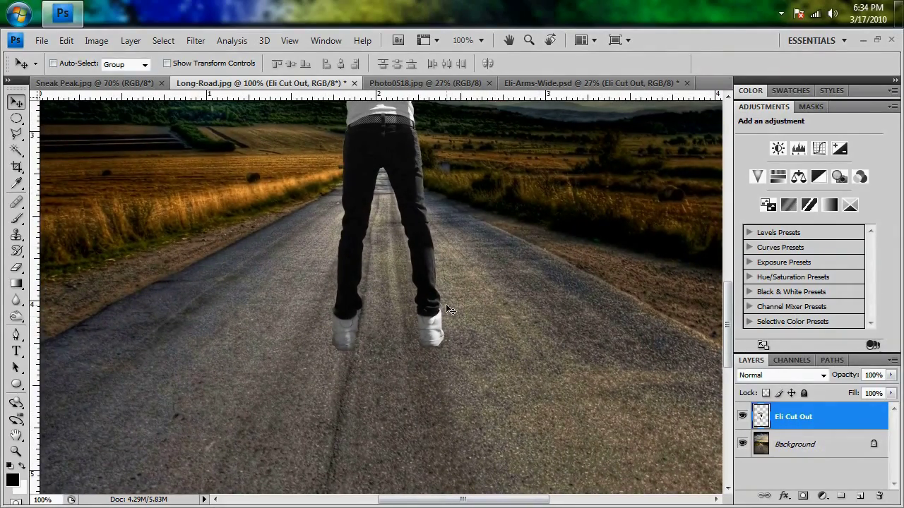
pyautogui.scroll(-1, 449, 311)
pyautogui.moveTo(472, 317); pyautogui.dragTo(449, 323)
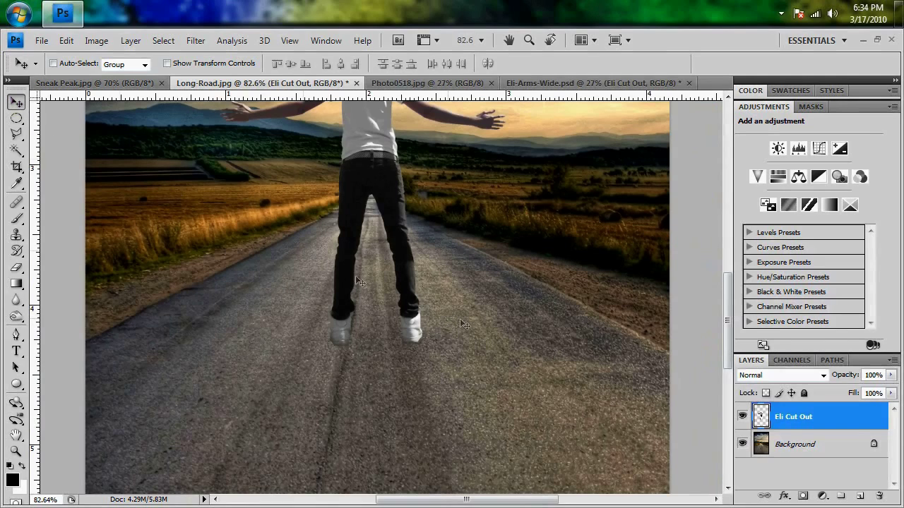
pyautogui.moveTo(372, 154); pyautogui.dragTo(377, 231)
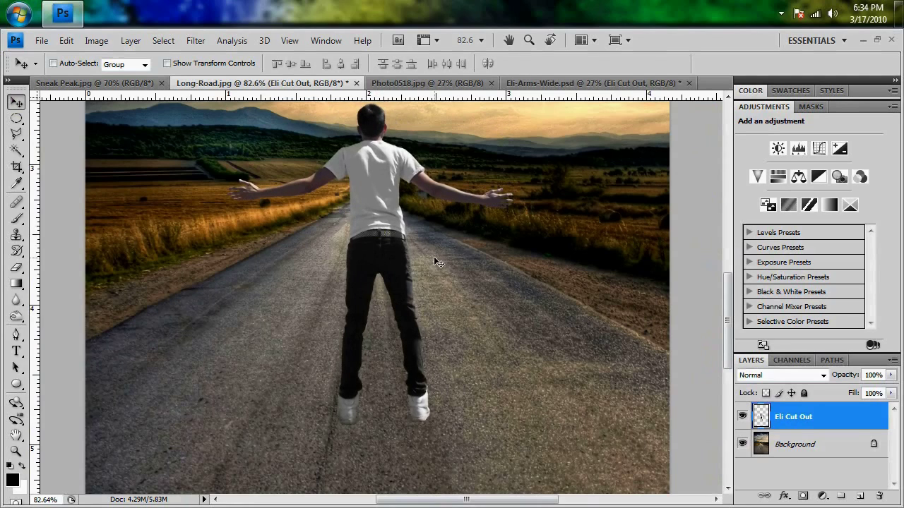
pyautogui.scroll(-3, 434, 256)
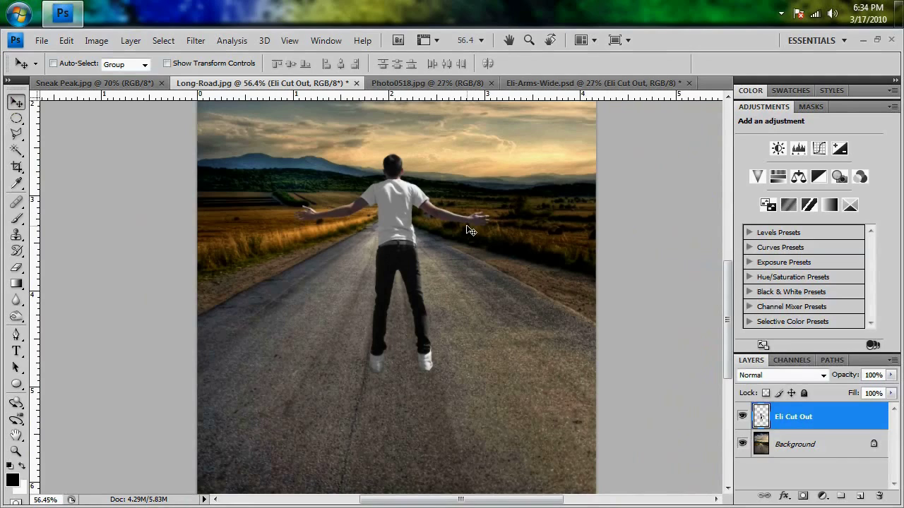
pyautogui.scroll(-2, 468, 229)
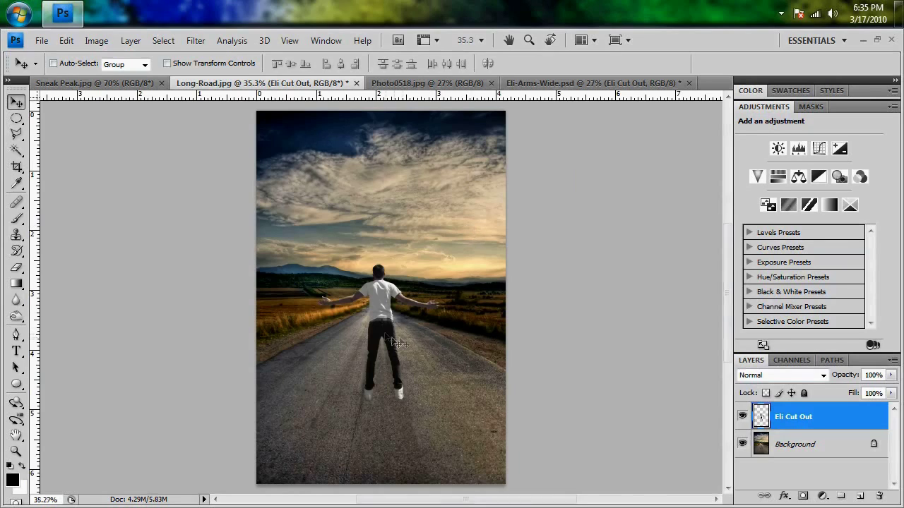
# Step: Load the cut-out man's outline as a selection, fill it with black on a new layer above him, and deselect
pyautogui.hotkey('ctrl', '+')
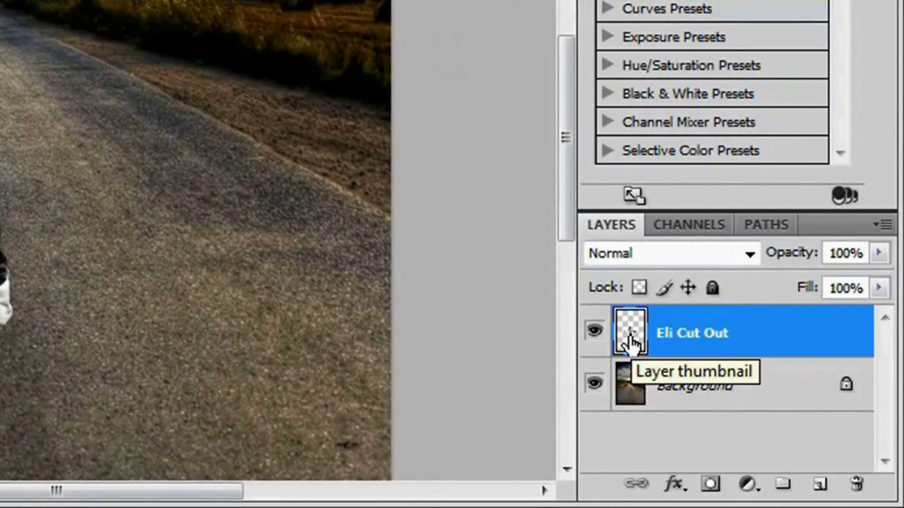
pyautogui.keyDown('ctrl'); pyautogui.click(631, 337); pyautogui.keyUp('ctrl')
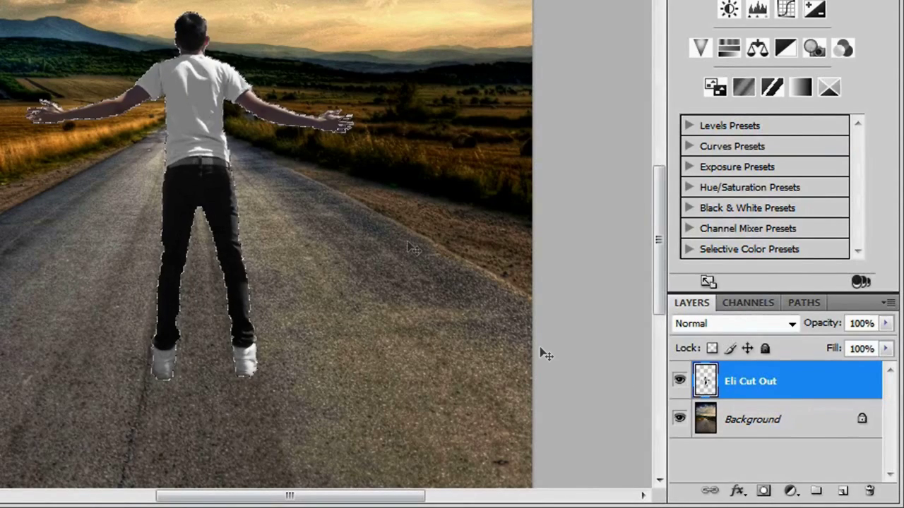
pyautogui.click(843, 491)
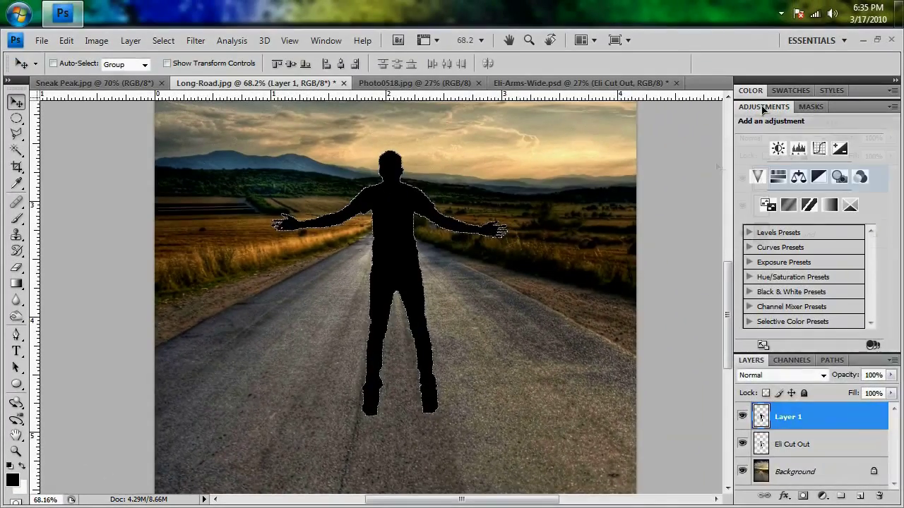
pyautogui.doubleClick(805, 85)
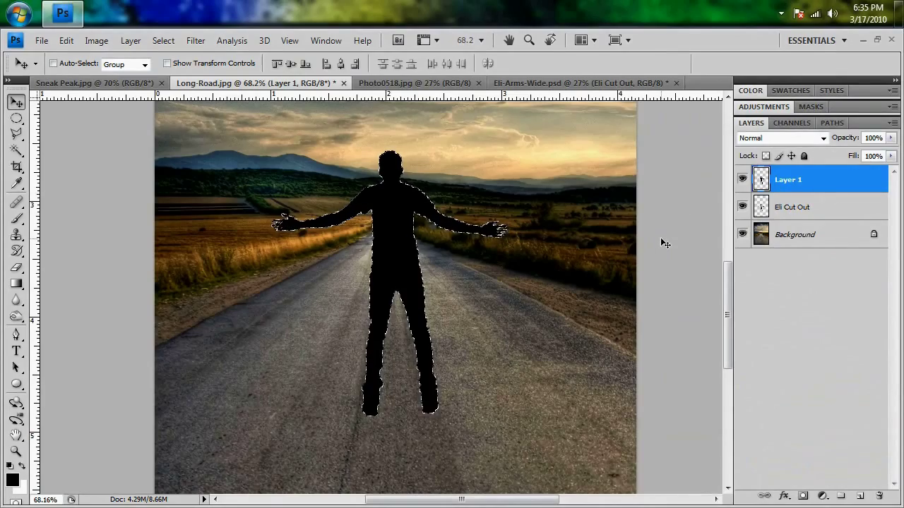
pyautogui.hotkey('ctrl', 'd')
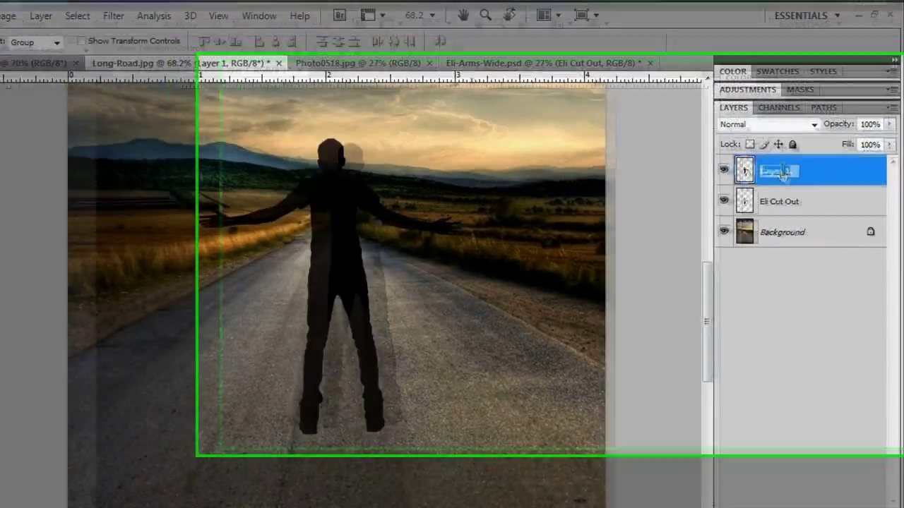
# Step: Rename the black silhouette layer with the man's first name in the possessive followed by "Shadow"
pyautogui.doubleClick(788, 180)
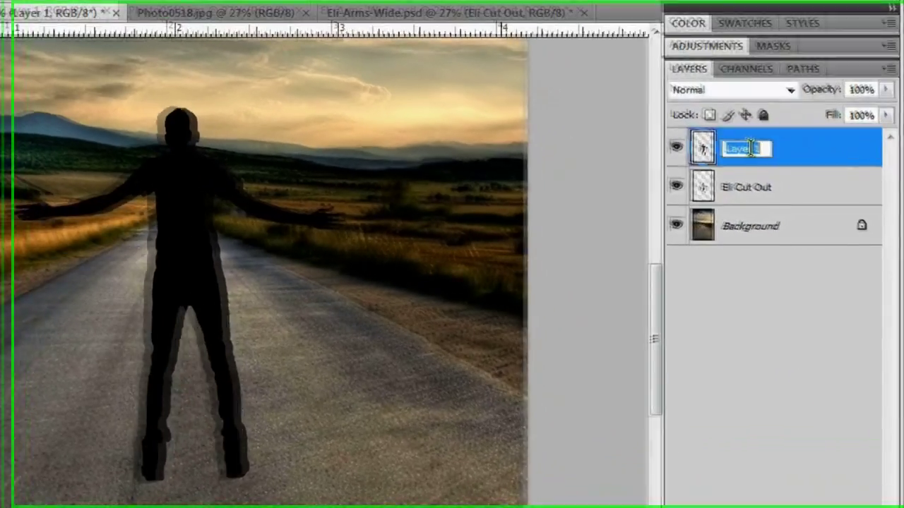
pyautogui.write("Eli's Shadow")
pyautogui.press('Return')
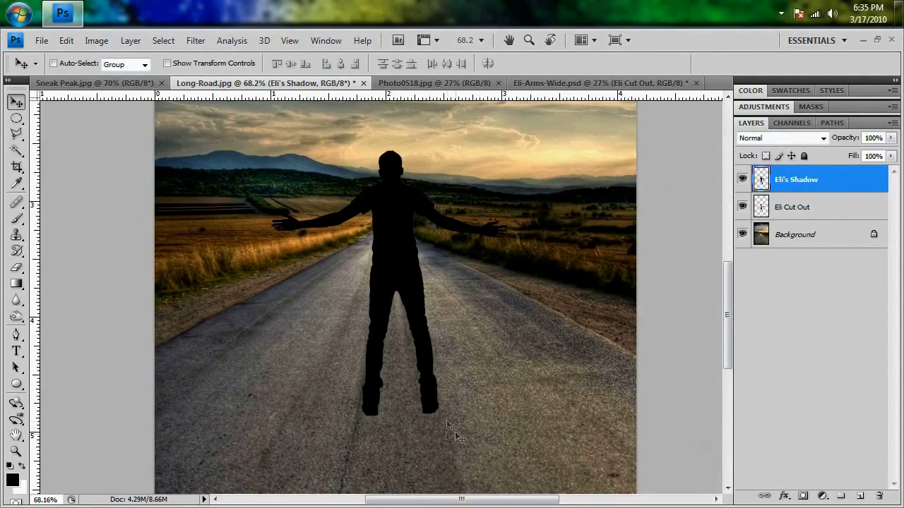
# Step: Flip and skew the black silhouette down onto the road from the man's feet, with height -42.6% and horizontal skew about -46°
pyautogui.hotkey('ctrl', 't')
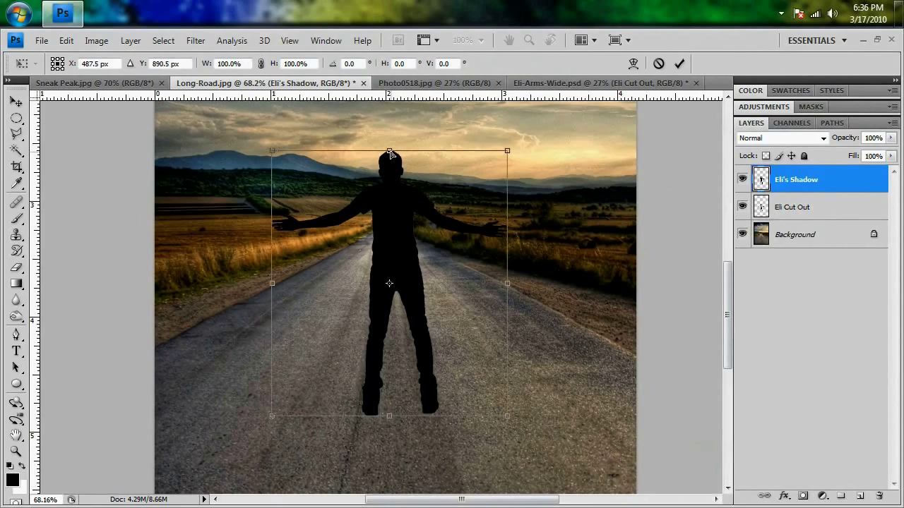
pyautogui.moveTo(391, 153); pyautogui.dragTo(286, 488)
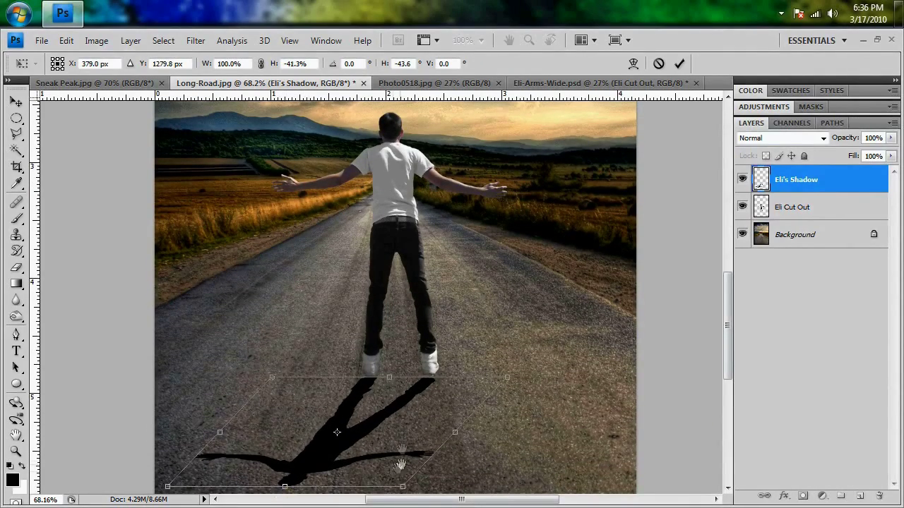
pyautogui.scroll(-5, 398, 467)
pyautogui.moveTo(290, 402); pyautogui.dragTo(279, 406)
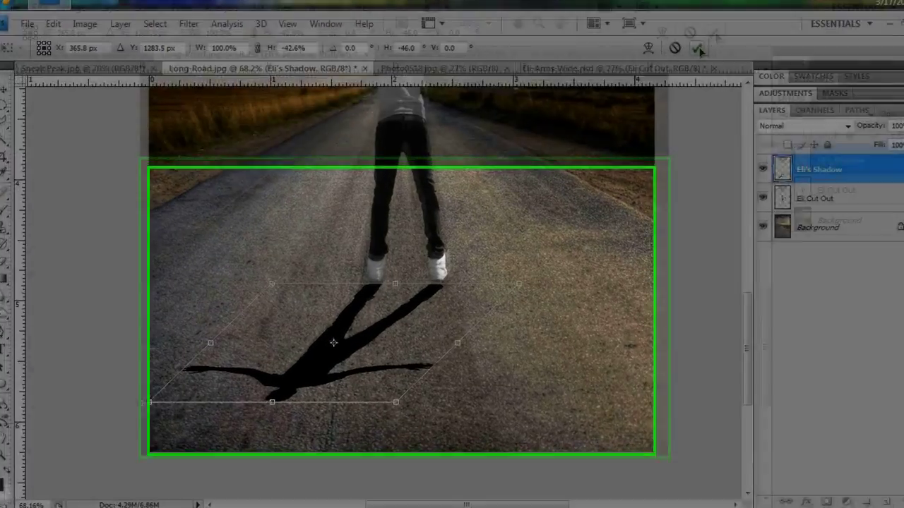
pyautogui.press('Return')
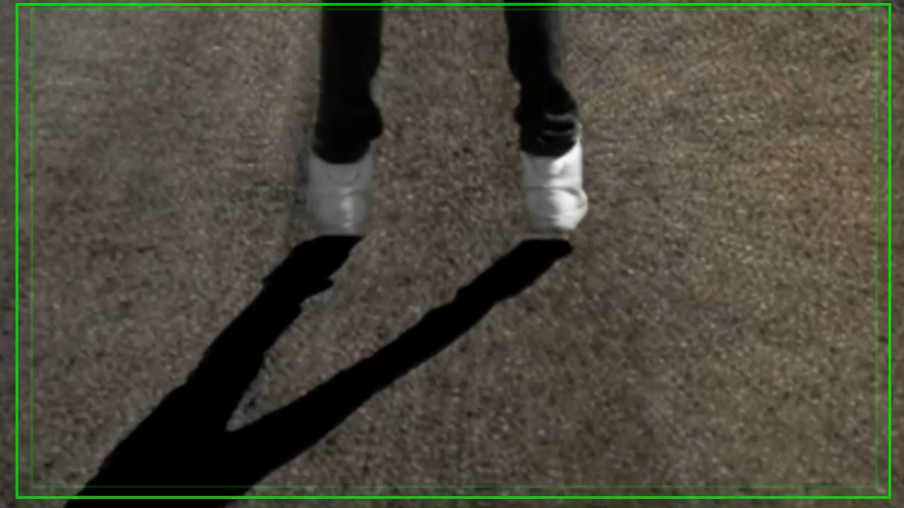
# Step: Nudge the shadow up to meet the man's shoes and place its layer beneath the cut-out man's layer
pyautogui.press('Up')
pyautogui.press('Up')
pyautogui.press('Up')
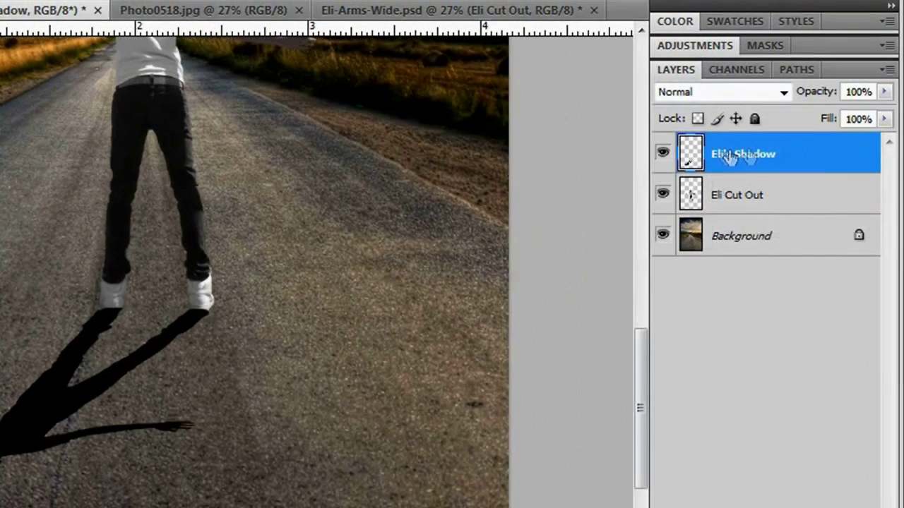
pyautogui.moveTo(731, 157); pyautogui.dragTo(758, 213)
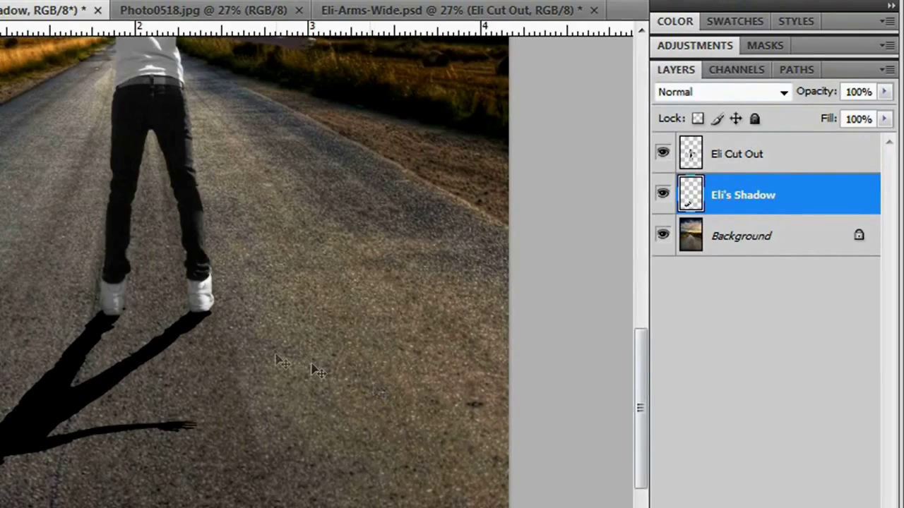
# Step: Soften the shadow layer with a Gaussian Blur of 8.7 pixels radius
pyautogui.moveTo(314, 289); pyautogui.dragTo(259, 353)
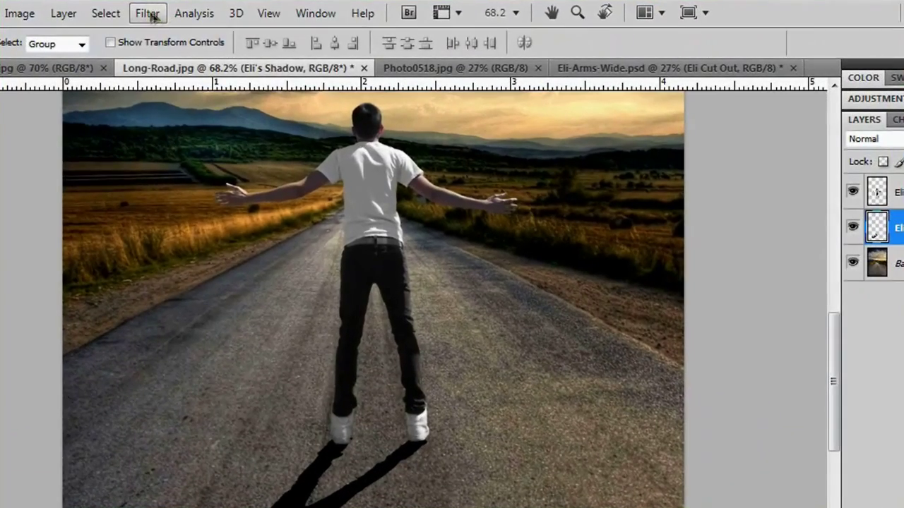
pyautogui.click(196, 40)
pyautogui.moveTo(162, 164)
pyautogui.click(391, 238)
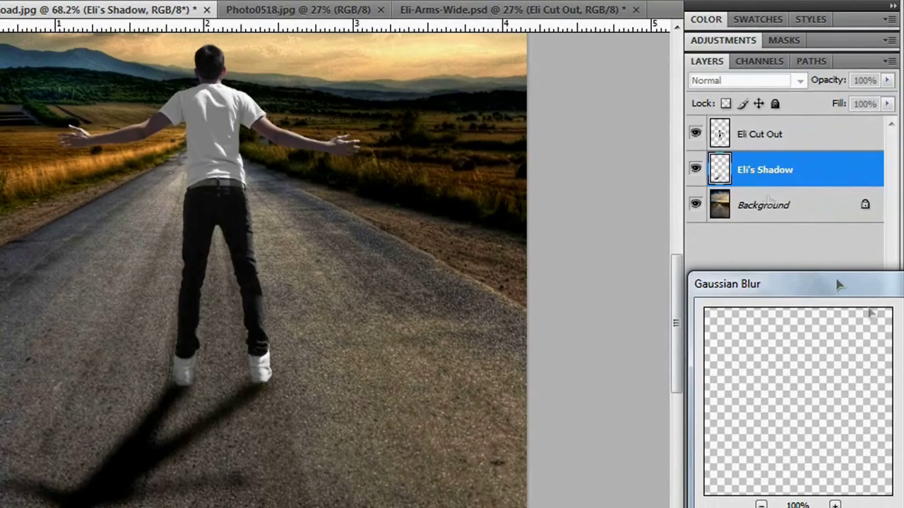
pyautogui.moveTo(867, 305); pyautogui.dragTo(572, 129)
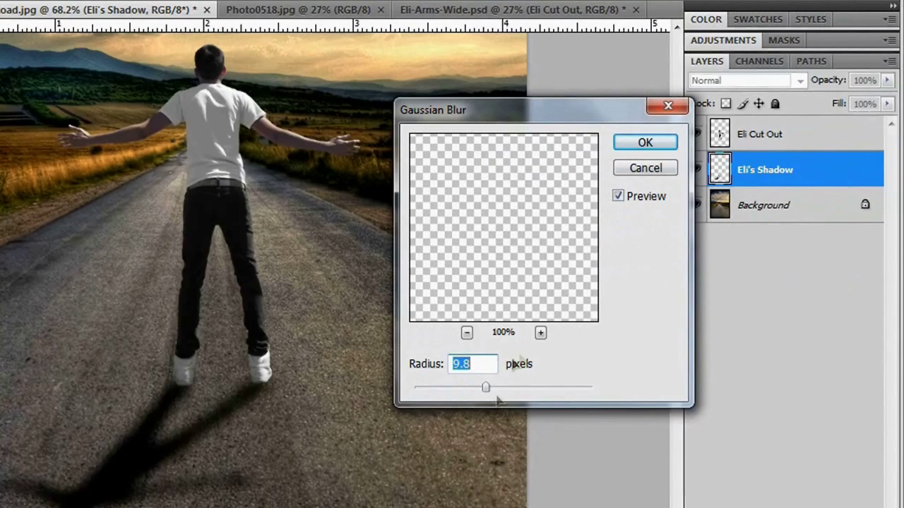
pyautogui.moveTo(487, 392); pyautogui.dragTo(482, 393)
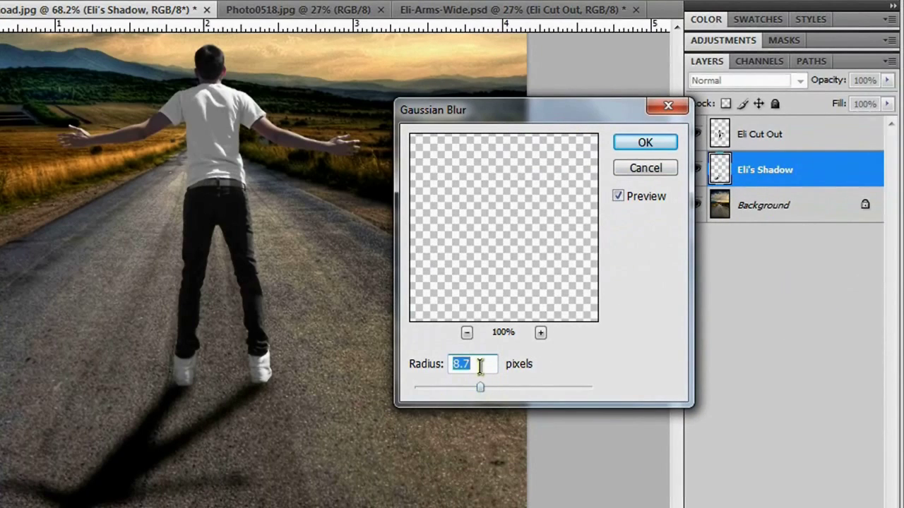
pyautogui.click(662, 145)
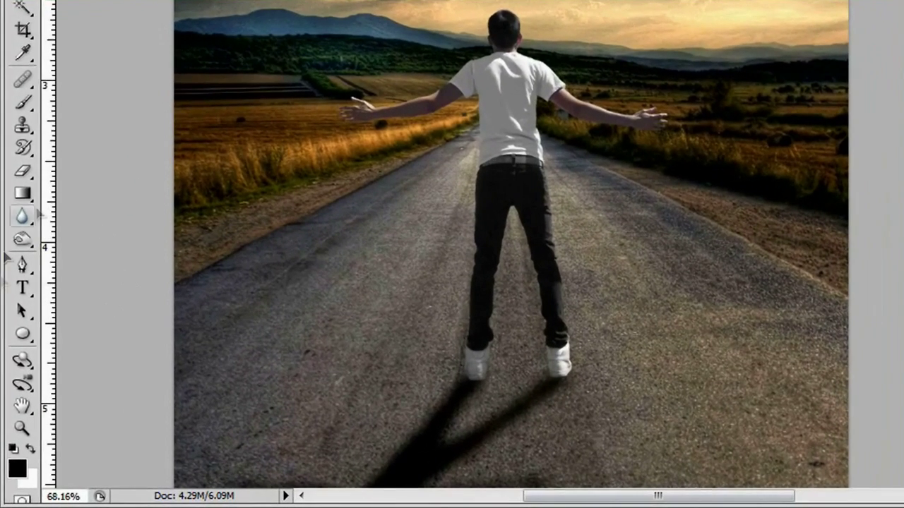
# Step: Draw a circular path with the Ellipse tool in Paths mode, centred on the man and nearly as wide as the photo
pyautogui.click(23, 334)
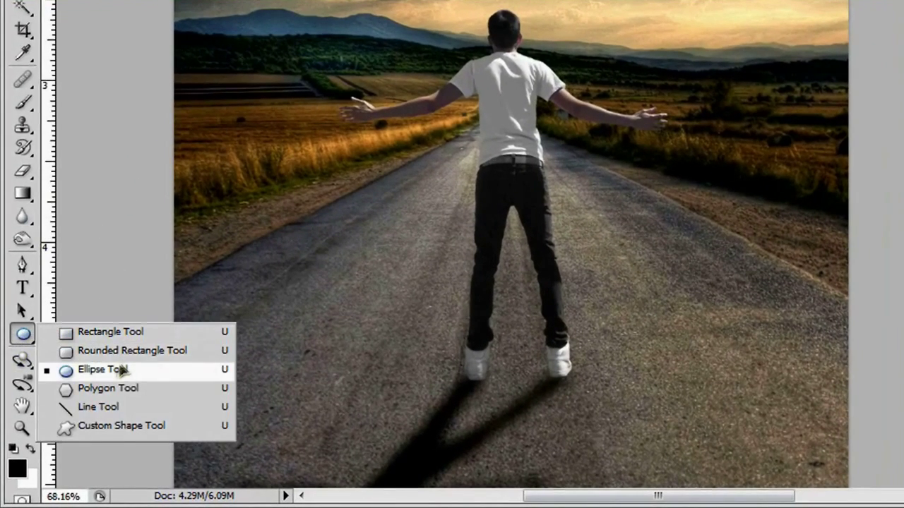
pyautogui.click(150, 369)
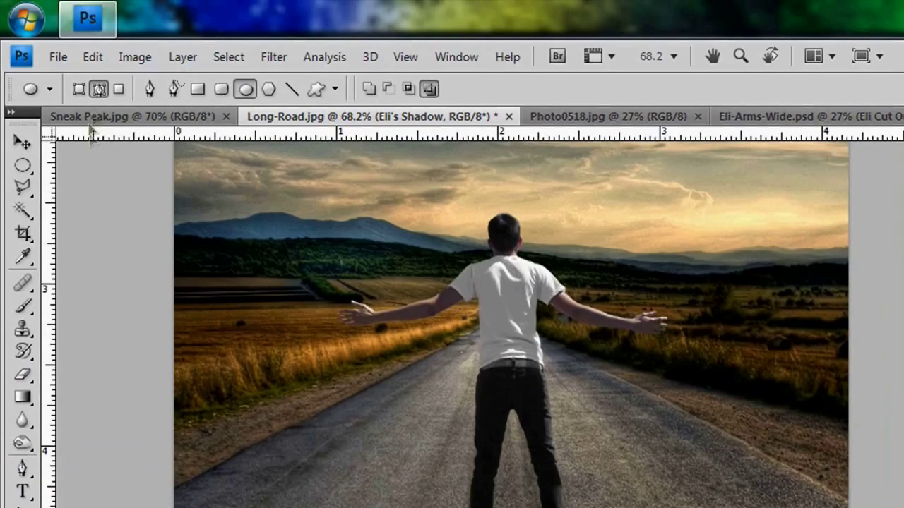
pyautogui.click(78, 89)
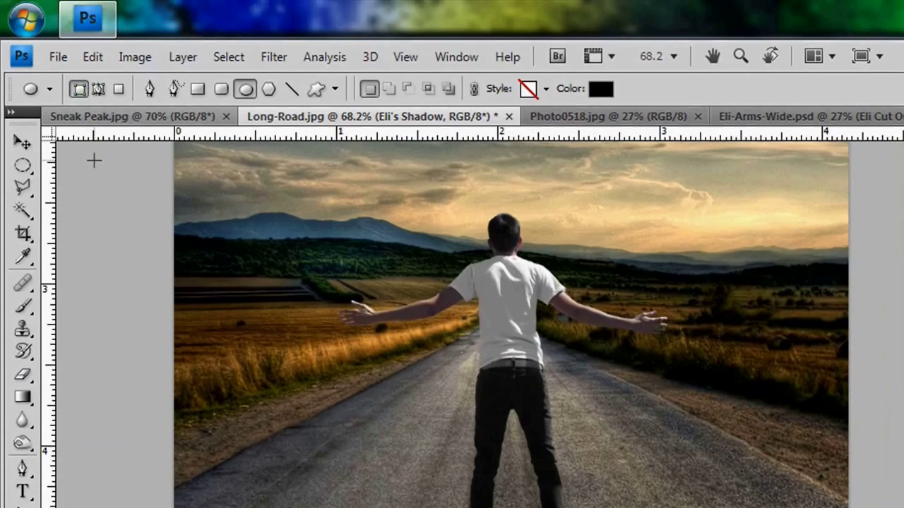
pyautogui.click(99, 90)
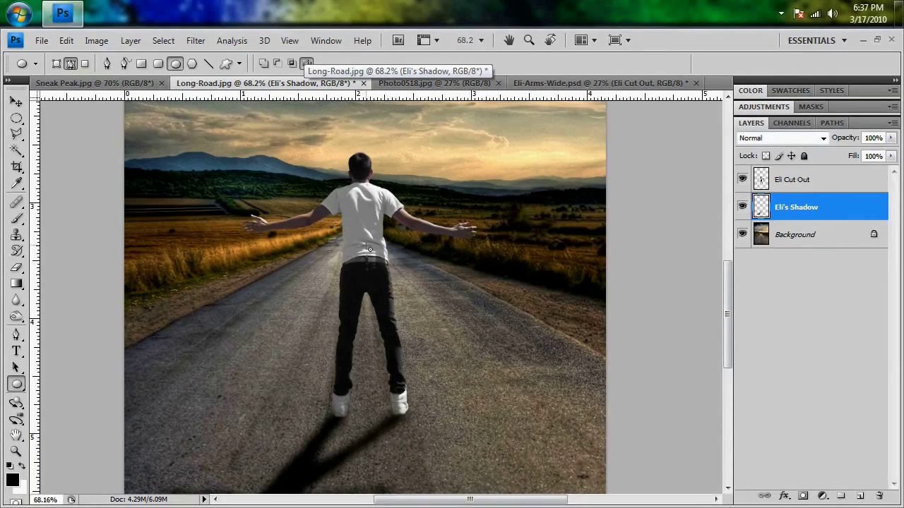
pyautogui.moveTo(404, 294)
pyautogui.mouseDown()
pyautogui.moveTo(509, 367)
pyautogui.moveTo(627, 477)
pyautogui.mouseUp()
pyautogui.hotkey('shift', 'alt')
pyautogui.scroll(-2, 552, 372)
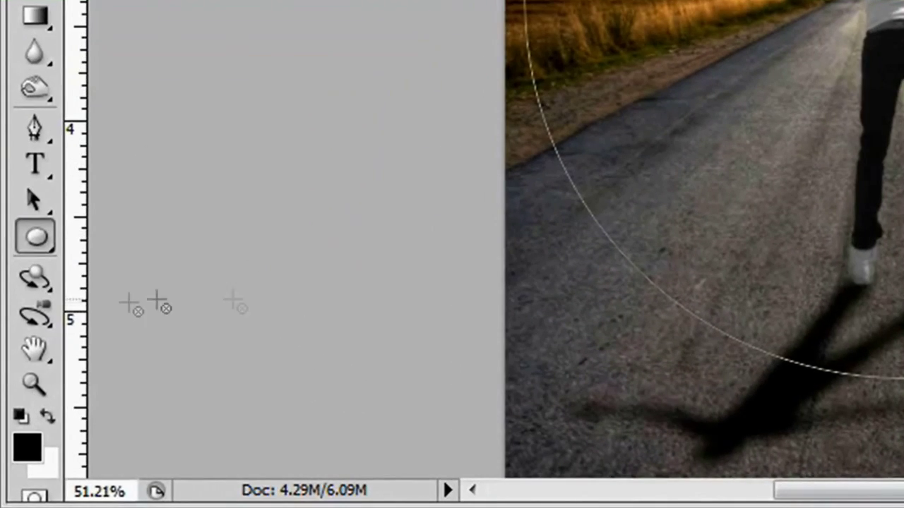
# Step: Flatten the base of the circular path by moving its bottom anchor point straight up to the man's lower legs with Direct Selection
pyautogui.click(34, 200)
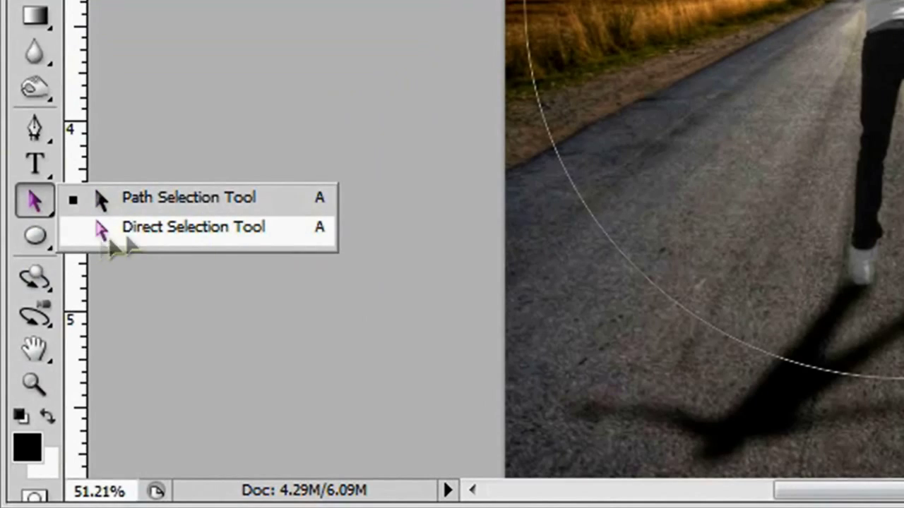
pyautogui.click(267, 233)
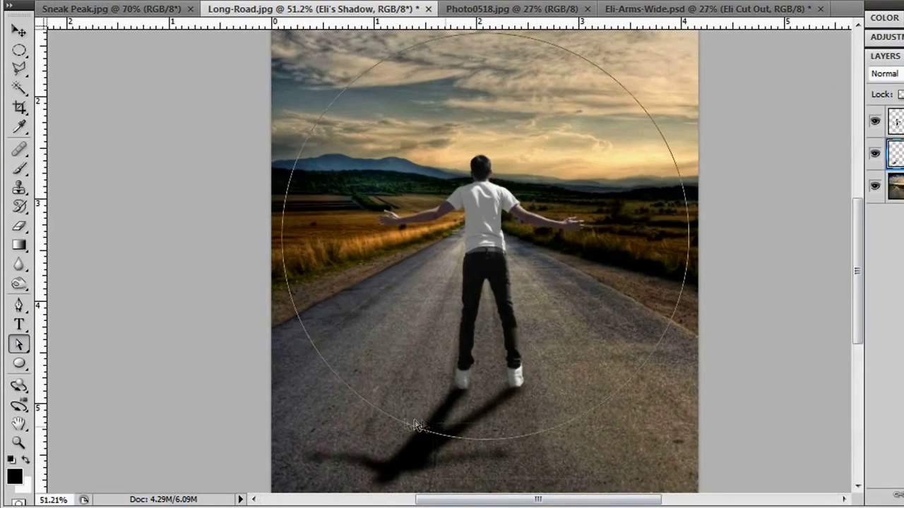
pyautogui.moveTo(359, 420); pyautogui.dragTo(354, 418)
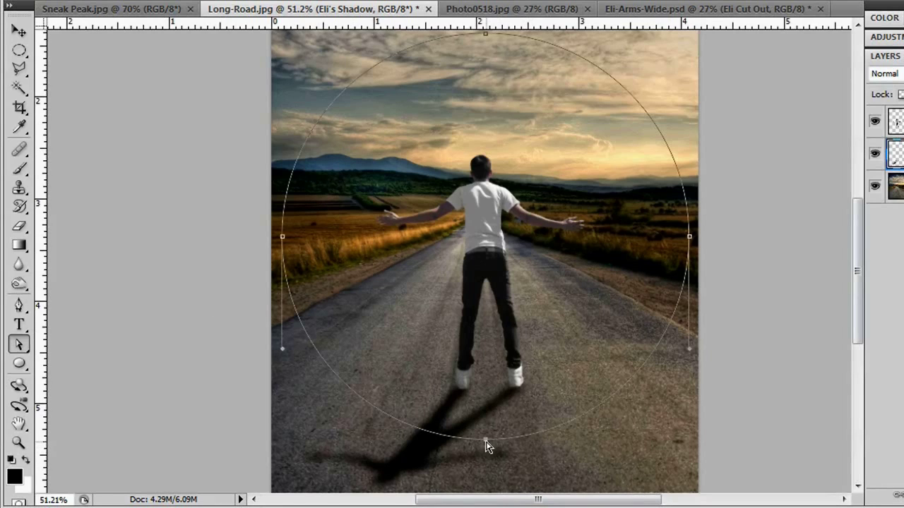
pyautogui.moveTo(485, 442); pyautogui.dragTo(484, 343)
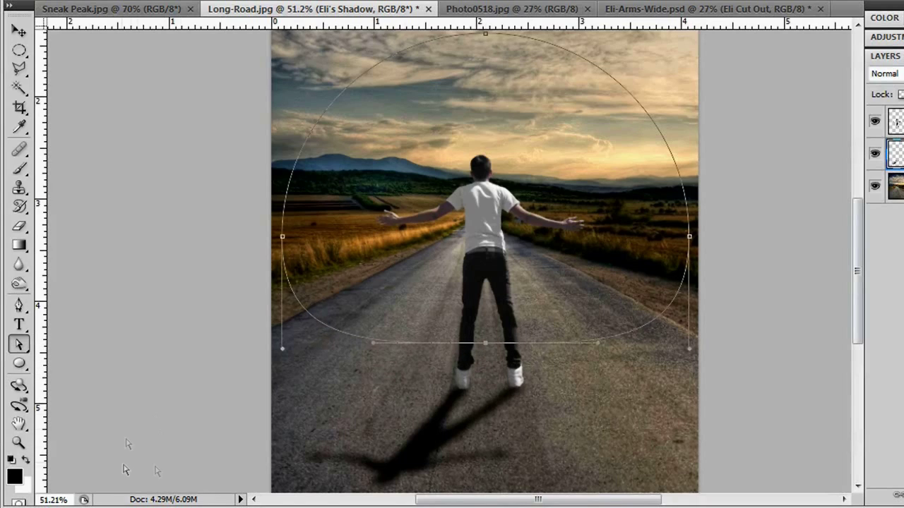
# Step: Move the whole bubble path down with Path Selection so its flat base sits at the man's shoes
pyautogui.moveTo(20, 344); pyautogui.dragTo(126, 351)
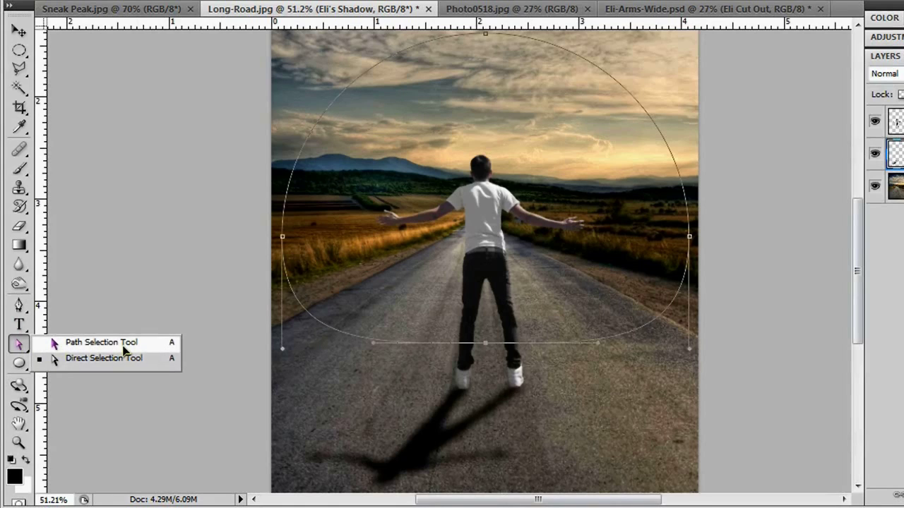
pyautogui.moveTo(124, 348); pyautogui.dragTo(124, 346)
pyautogui.moveTo(492, 172); pyautogui.dragTo(496, 210)
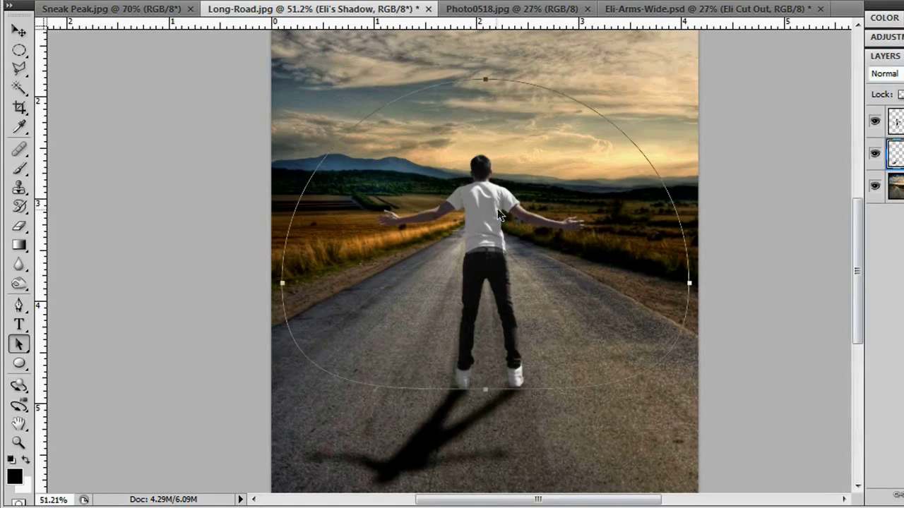
pyautogui.moveTo(498, 215); pyautogui.dragTo(499, 216)
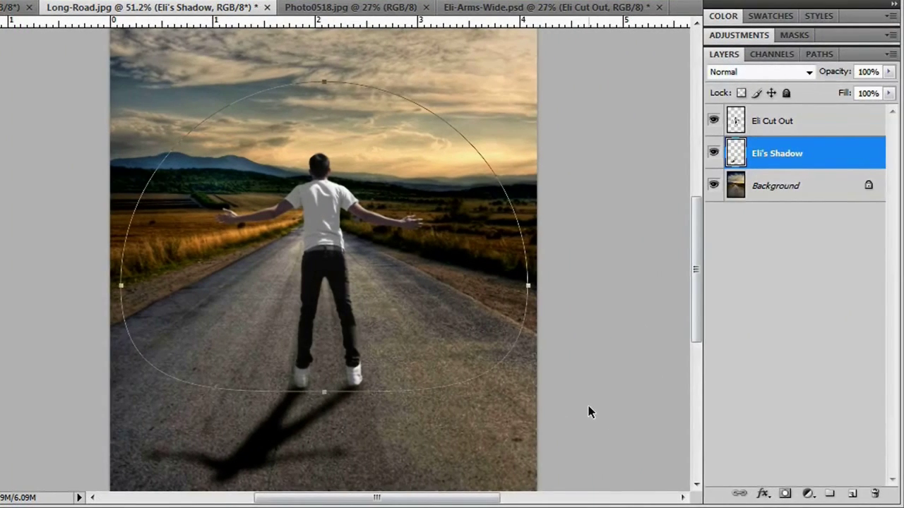
# Step: Add a new layer above the cut-out man's layer and name it Clouds
pyautogui.click(795, 121)
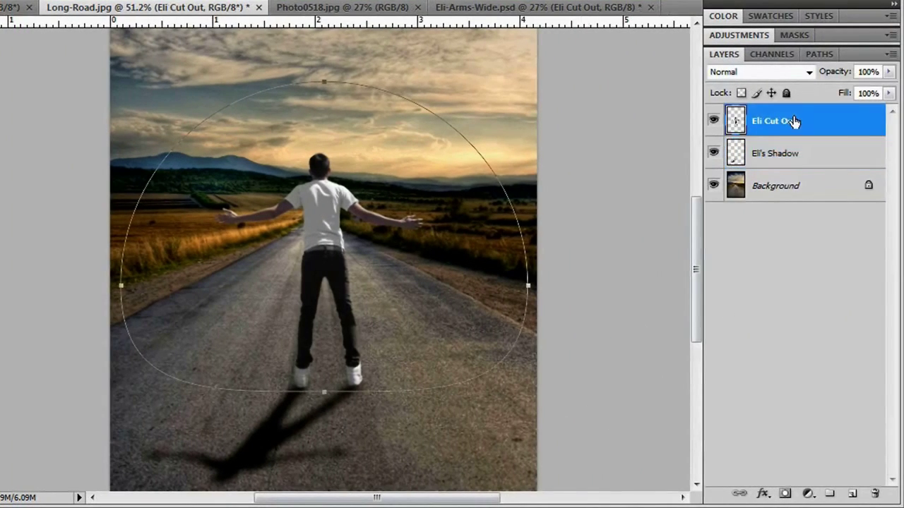
pyautogui.click(852, 493)
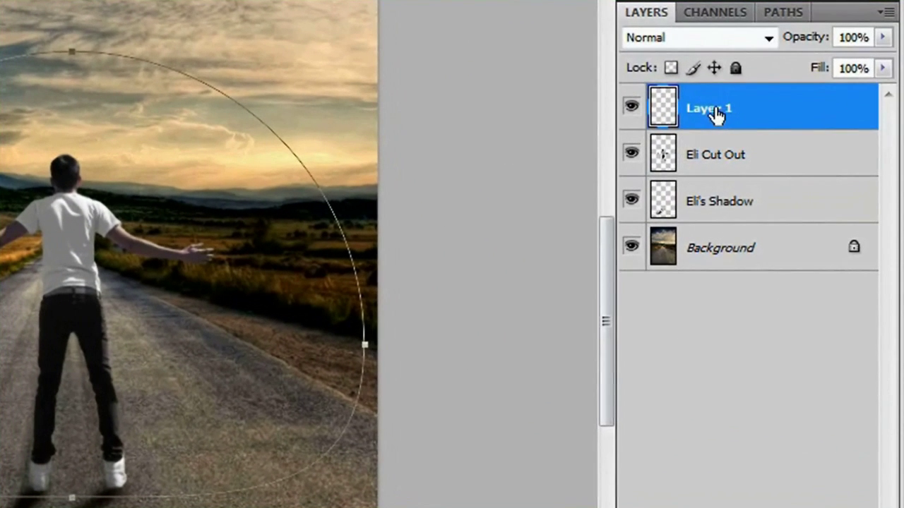
pyautogui.doubleClick(716, 113)
pyautogui.write('Clouds')
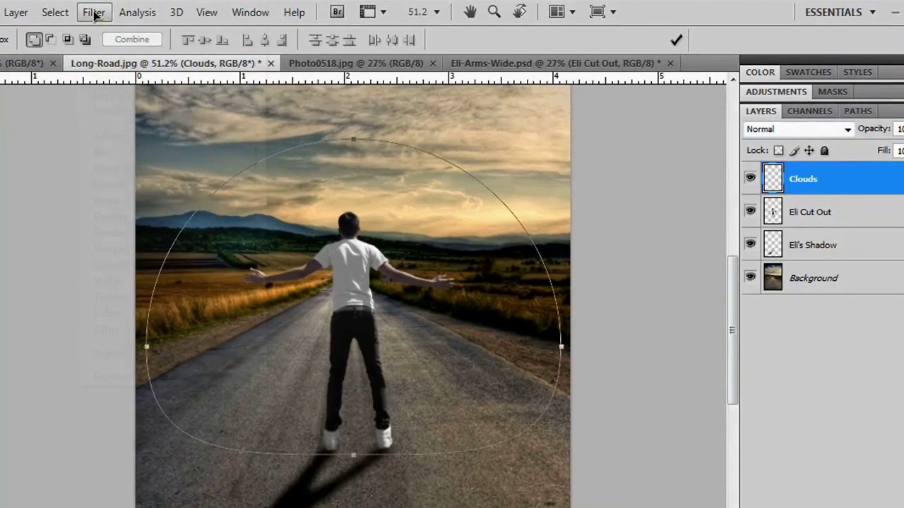
# Step: Render the Clouds filter on the Clouds layer and reapply it for a different black-and-white pattern
pyautogui.click(96, 13)
pyautogui.moveTo(167, 233)
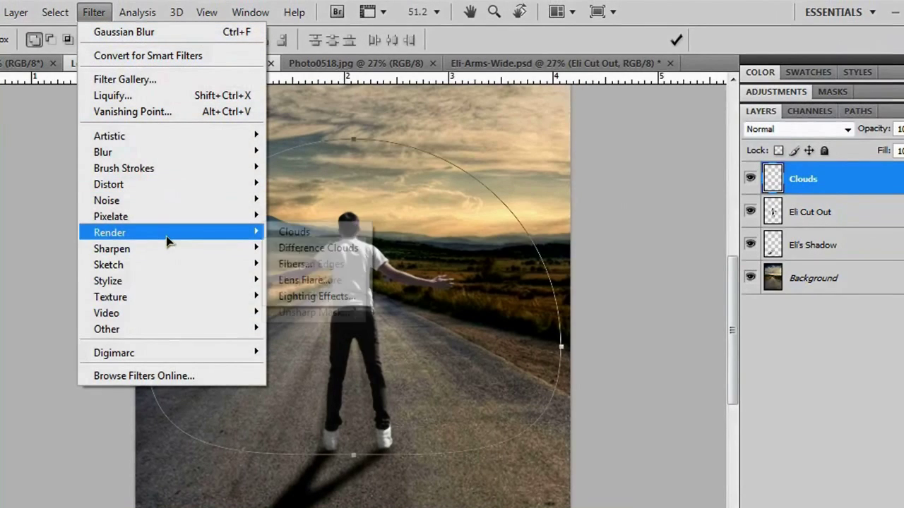
pyautogui.click(313, 237)
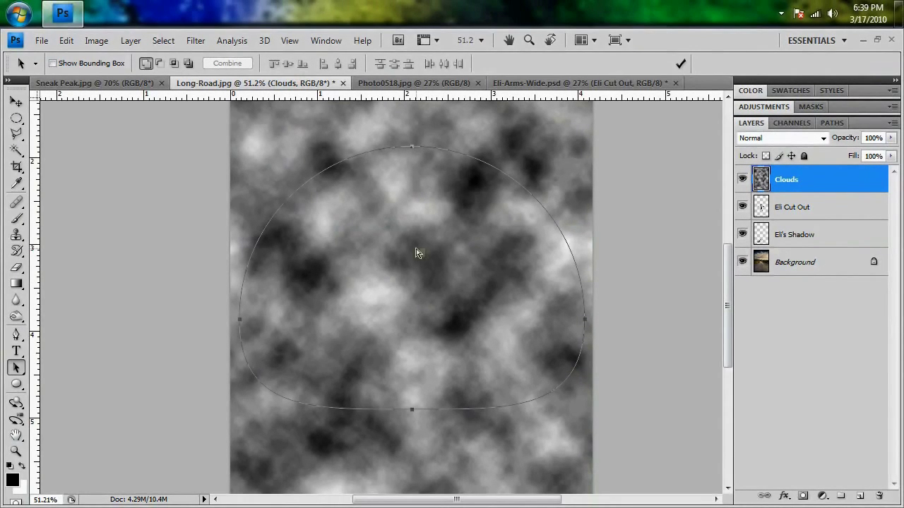
pyautogui.hotkey('ctrl', 'f')
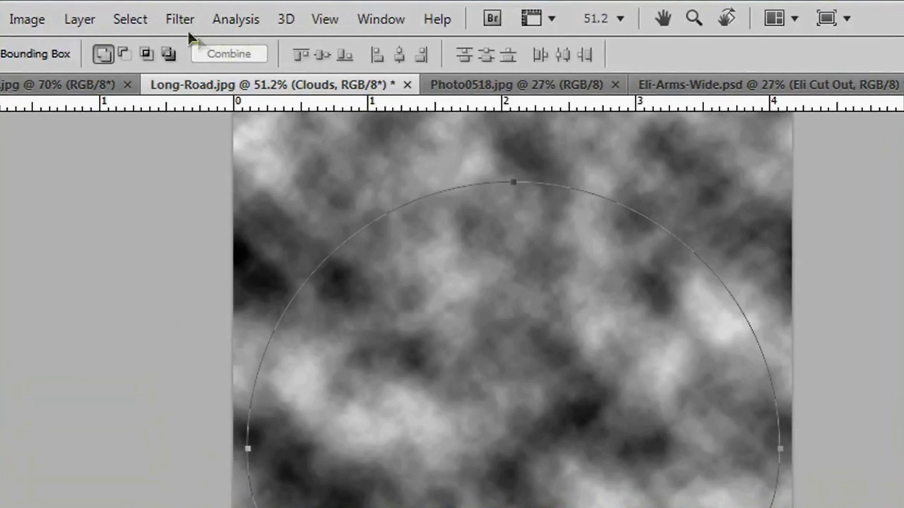
pyautogui.click(180, 19)
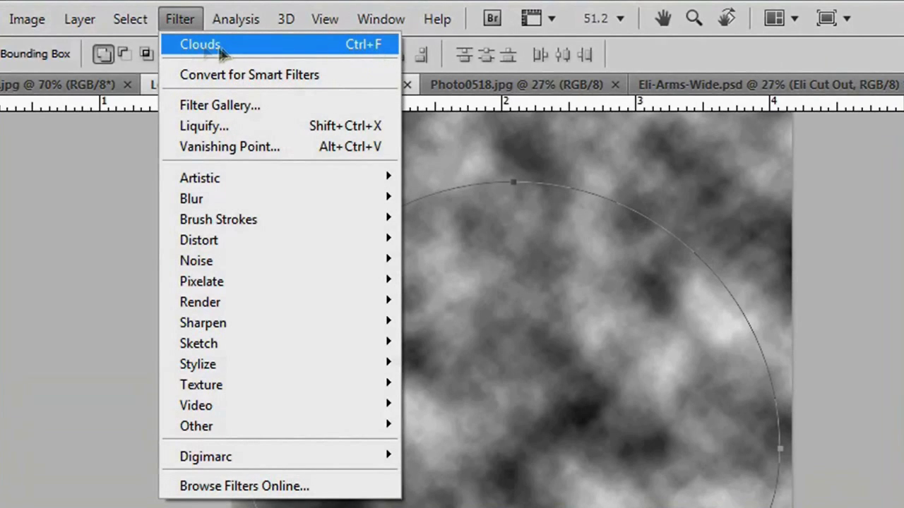
pyautogui.click(188, 23)
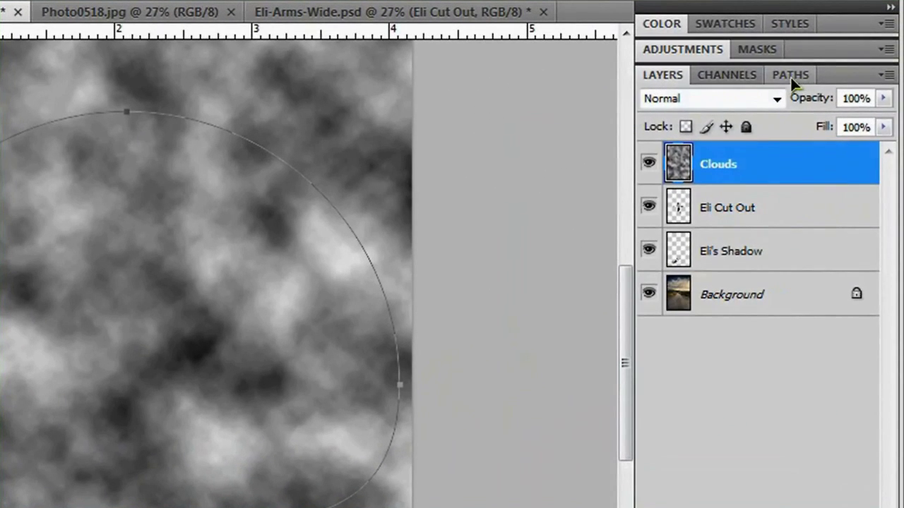
# Step: Load the bubble-shaped work path as a selection and use it to add a layer mask to the Clouds layer
pyautogui.click(831, 123)
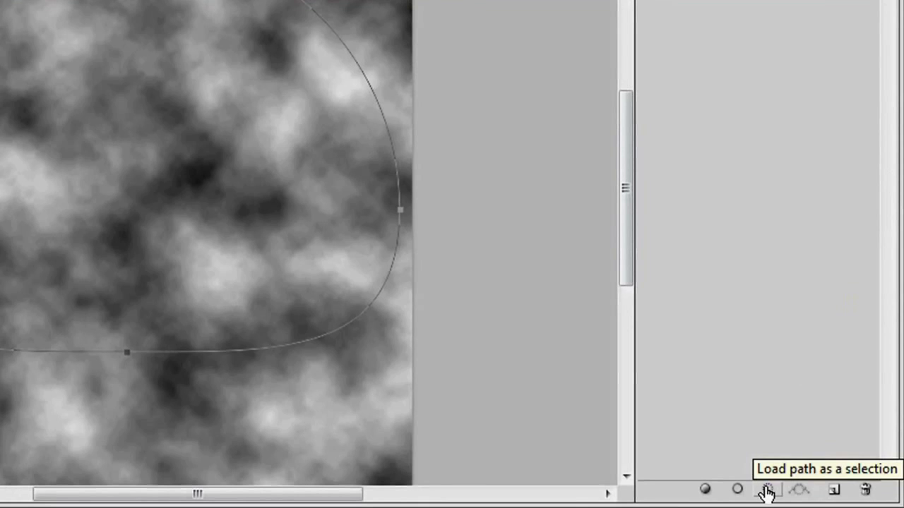
pyautogui.click(767, 492)
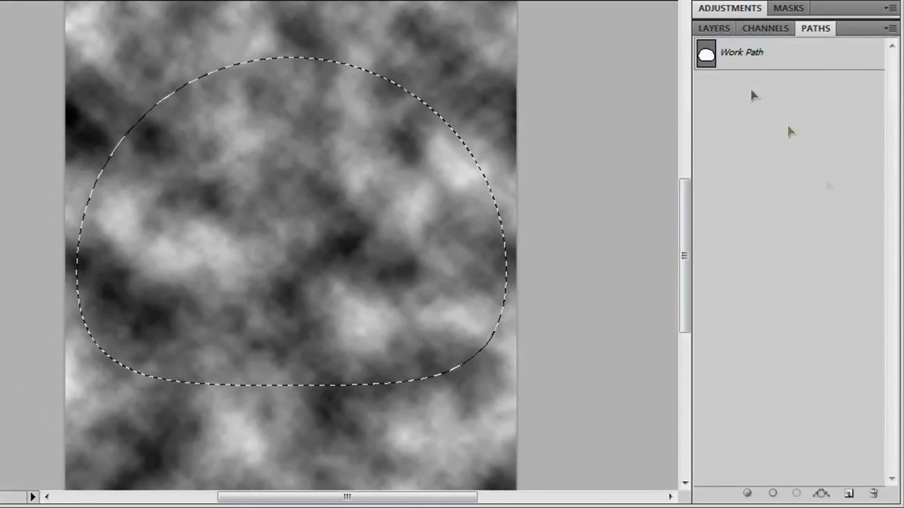
pyautogui.click(712, 28)
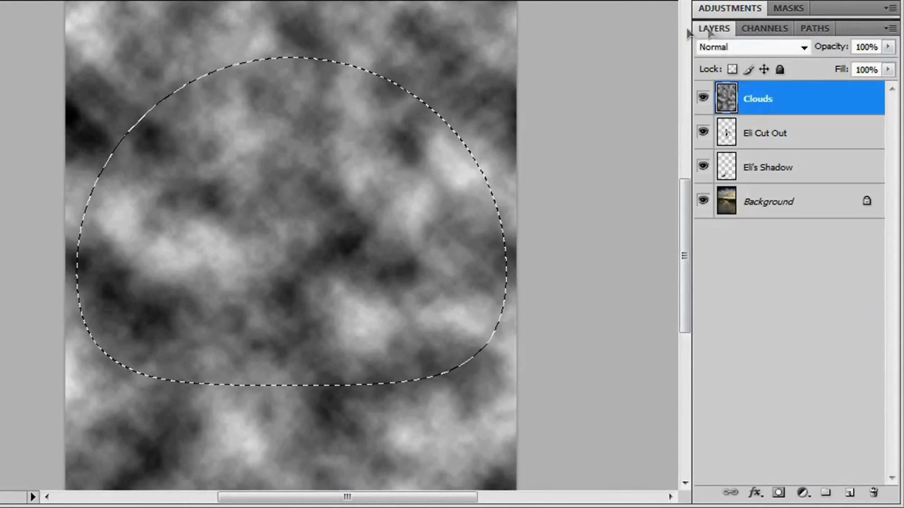
pyautogui.click(778, 493)
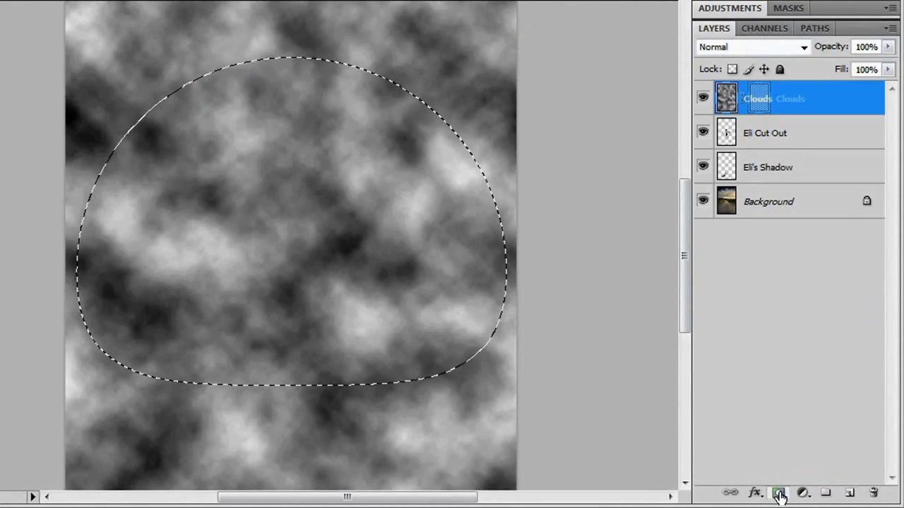